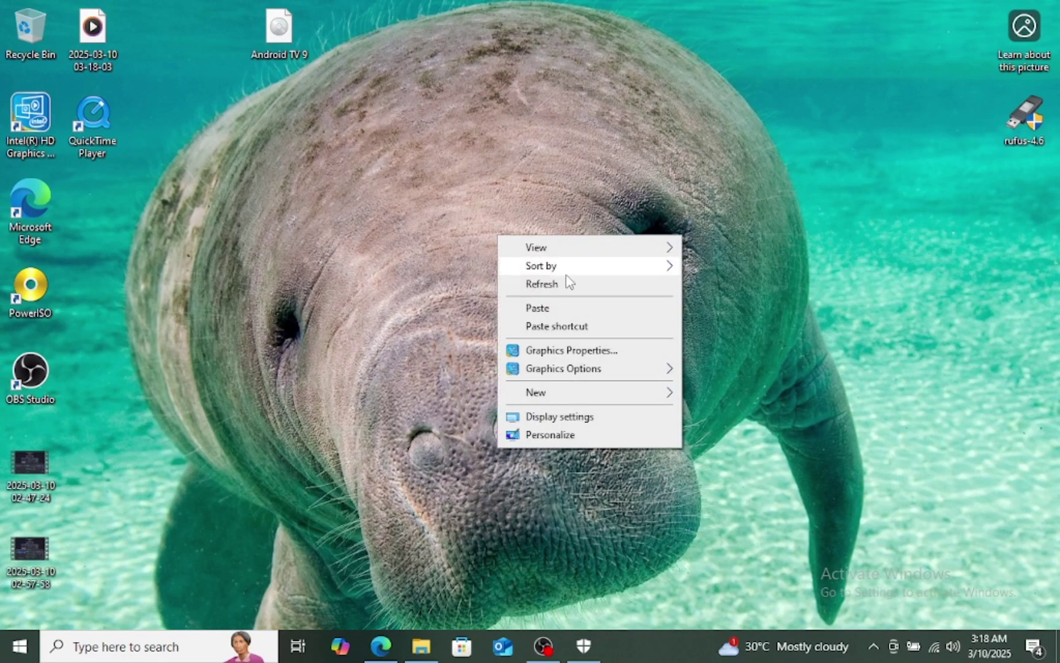
Refresh the Windows desktop three times from its right-click menu
{"action": "left_click", "coordinate": [568, 282]}
{"action": "right_click", "coordinate": [570, 287]}
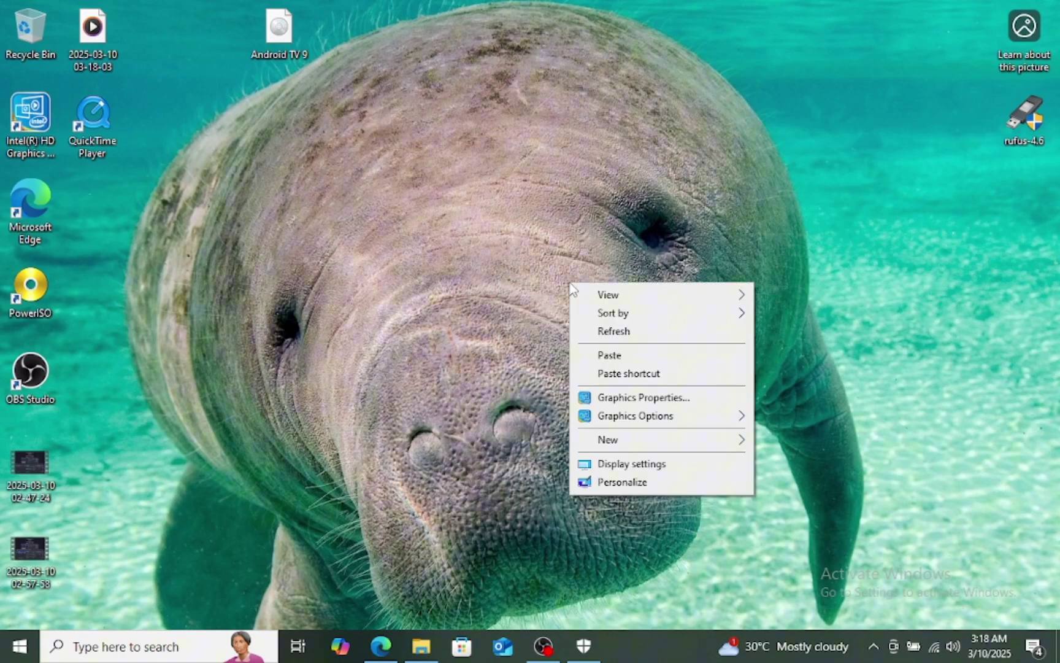
{"action": "left_click", "coordinate": [629, 331]}
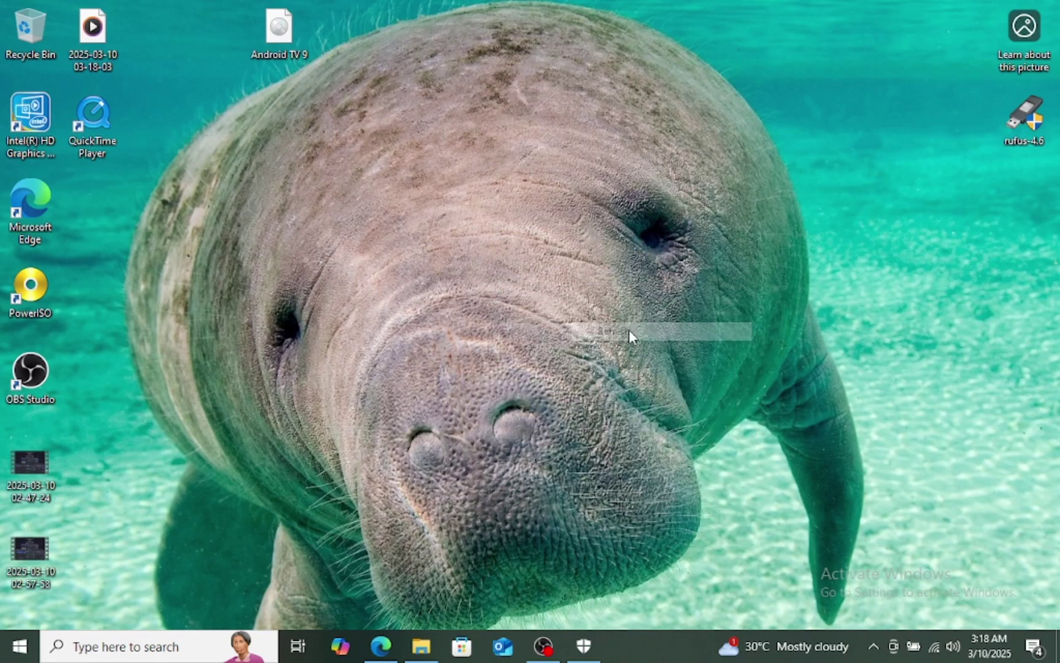
{"action": "right_click", "coordinate": [515, 209]}
{"action": "left_click", "coordinate": [596, 260]}
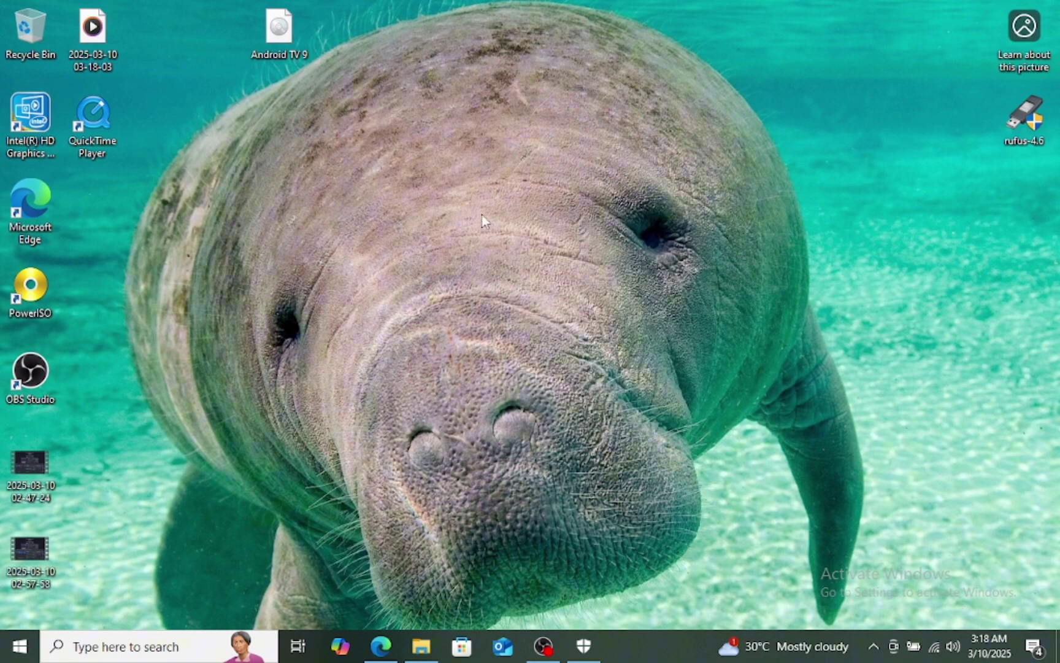
{"action": "right_click", "coordinate": [462, 193]}
{"action": "left_click", "coordinate": [528, 240]}
Restore File Explorer on the F: drive and select the 8.5.7921 - VIRTUAL DJ archive
{"action": "left_click", "coordinate": [422, 646]}
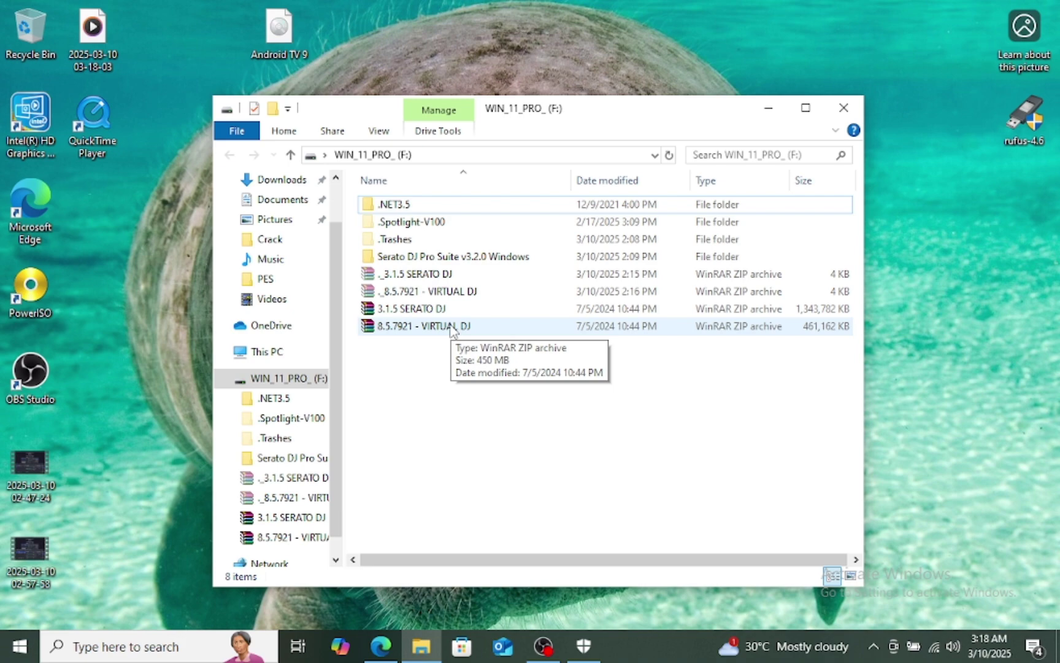
{"action": "left_click", "coordinate": [452, 329]}
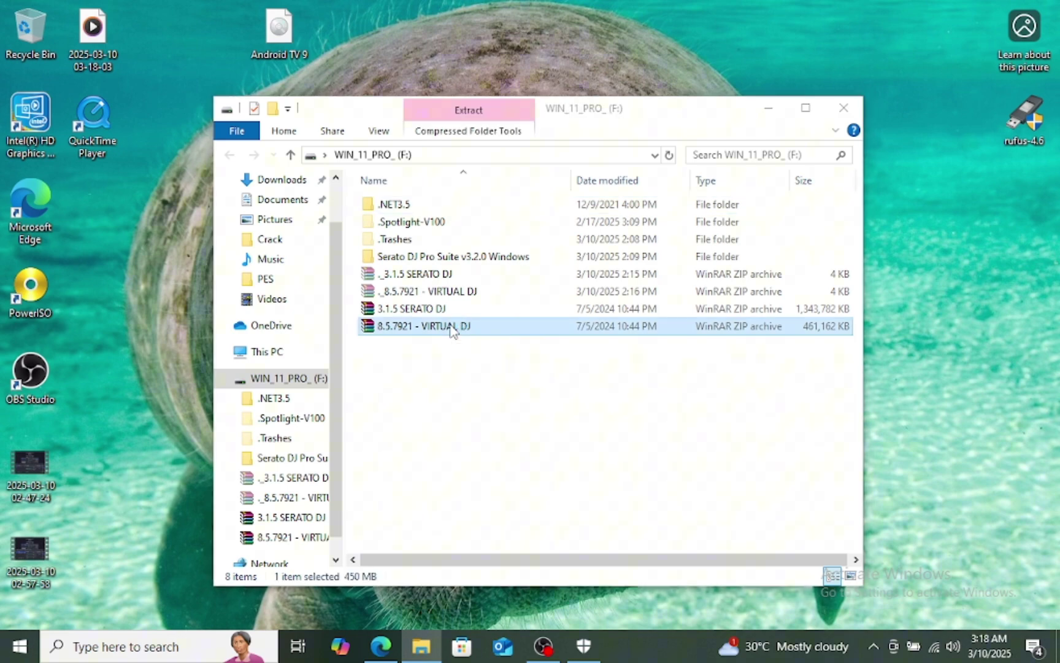
Open 8.5.7921 - VIRTUAL DJ.zip in WinRAR, widen names, and run Setup VirtualDJ v8.5.7921.exe
{"action": "double_click", "coordinate": [452, 330]}
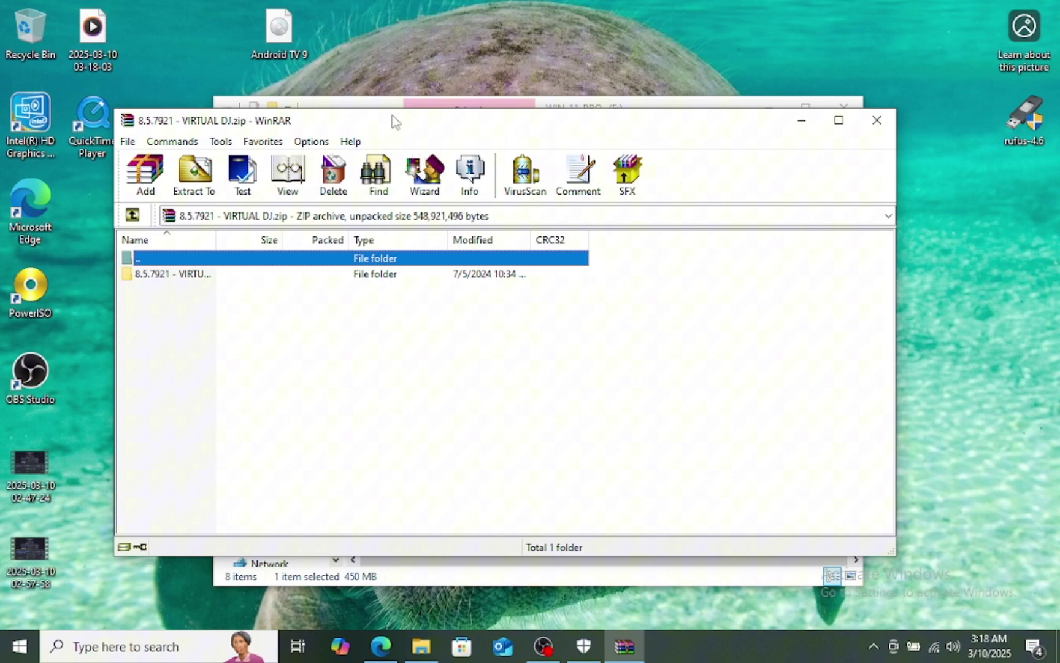
{"action": "left_click_drag", "start_coordinate": [395, 121], "coordinate": [464, 105]}
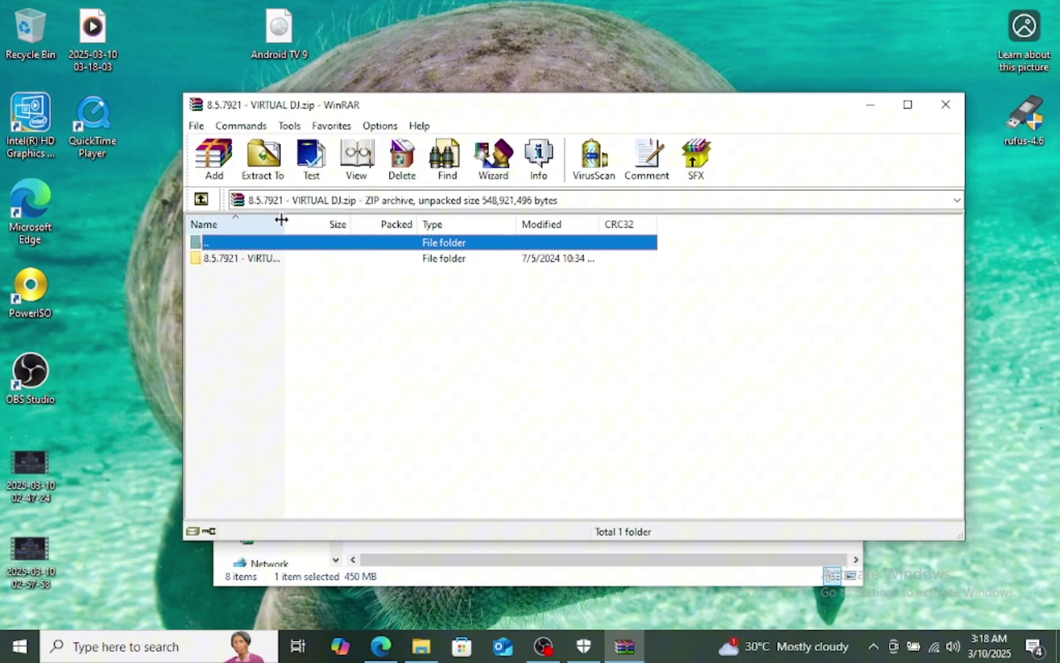
{"action": "left_click_drag", "start_coordinate": [281, 219], "coordinate": [431, 217]}
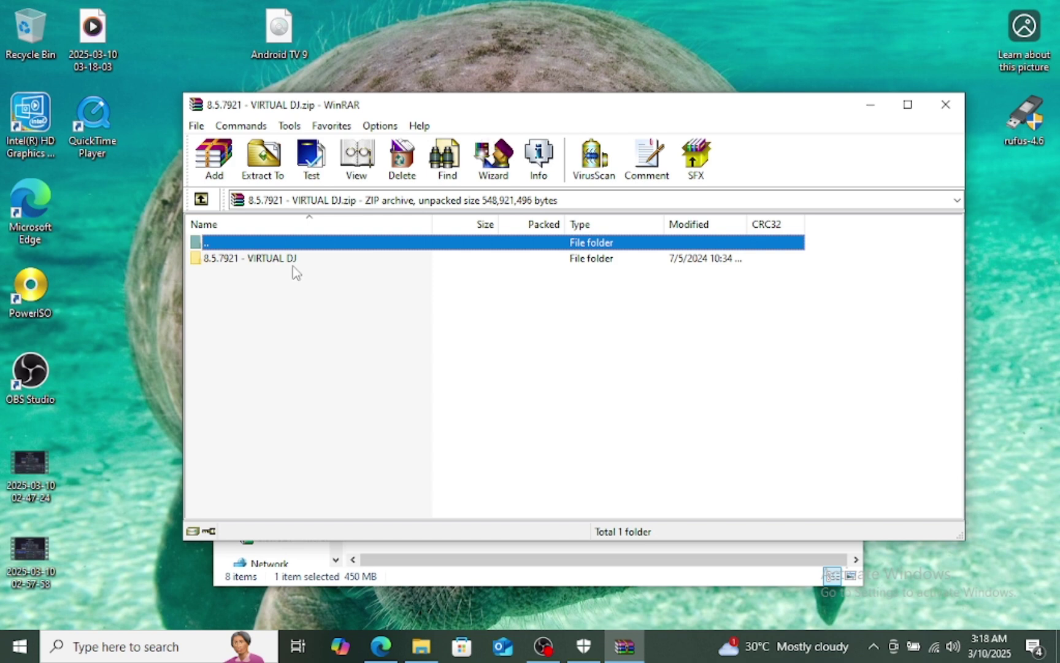
{"action": "double_click", "coordinate": [272, 260]}
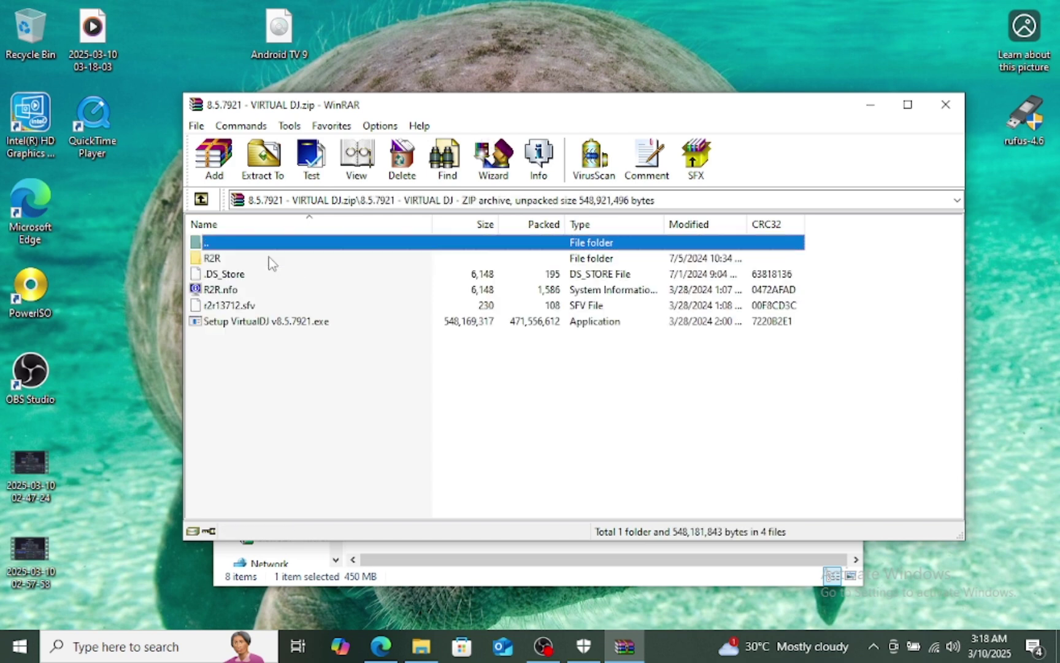
{"action": "double_click", "coordinate": [294, 324]}
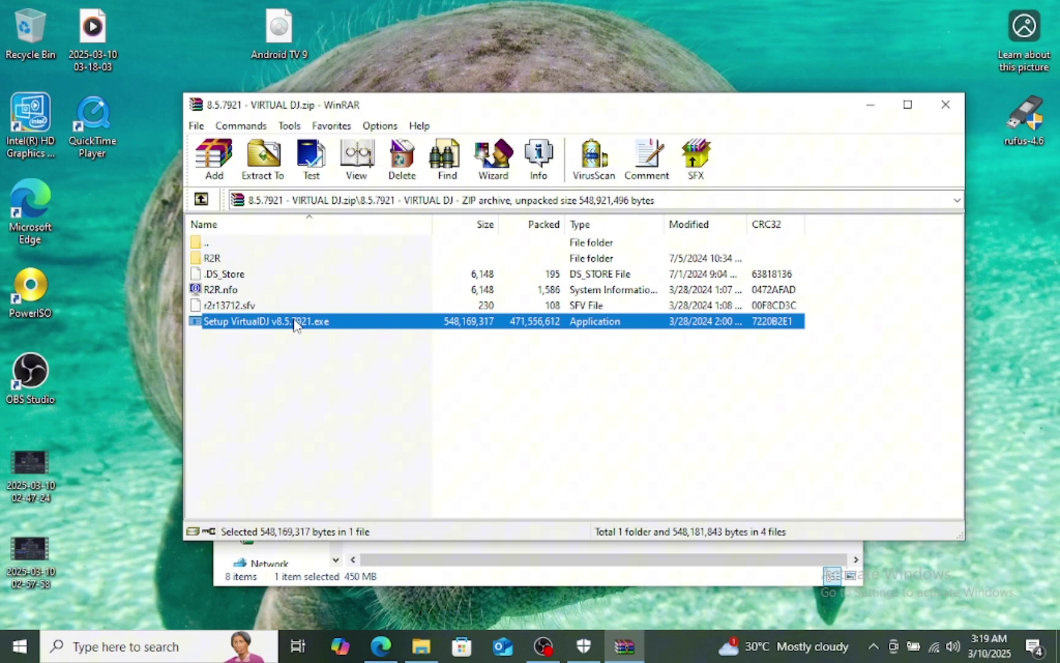
Install VirtualDJ into C:\Program Files\Atomix\VirtualDJ with default settings, cancelling the insert-disk prompts
{"action": "double_click", "coordinate": [296, 323]}
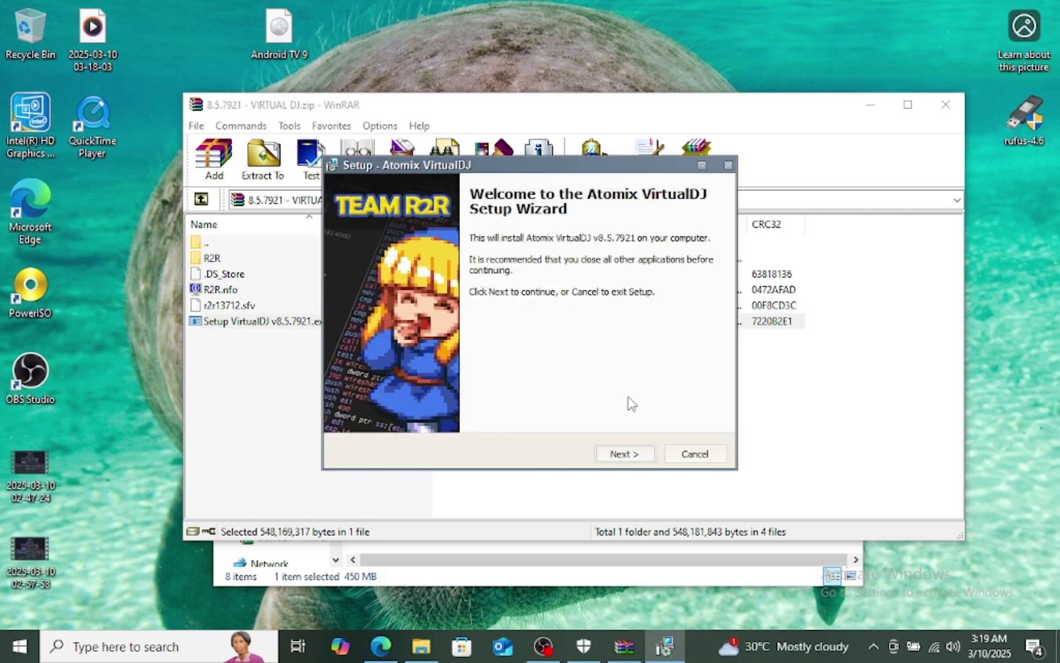
{"action": "left_click", "coordinate": [630, 454]}
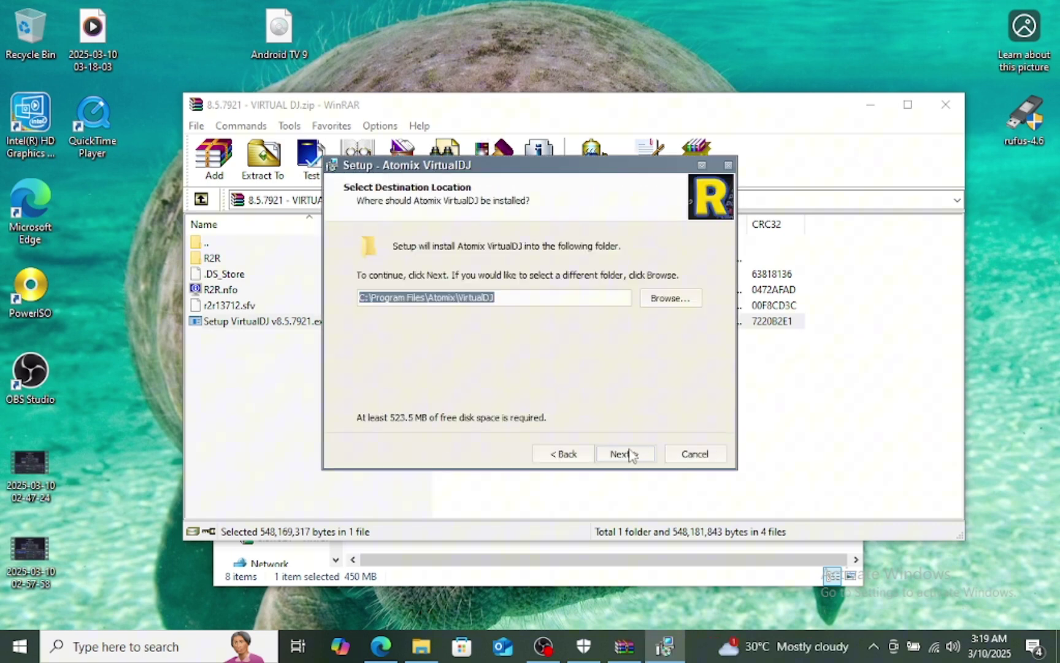
{"action": "left_click", "coordinate": [626, 454]}
{"action": "left_click", "coordinate": [630, 455]}
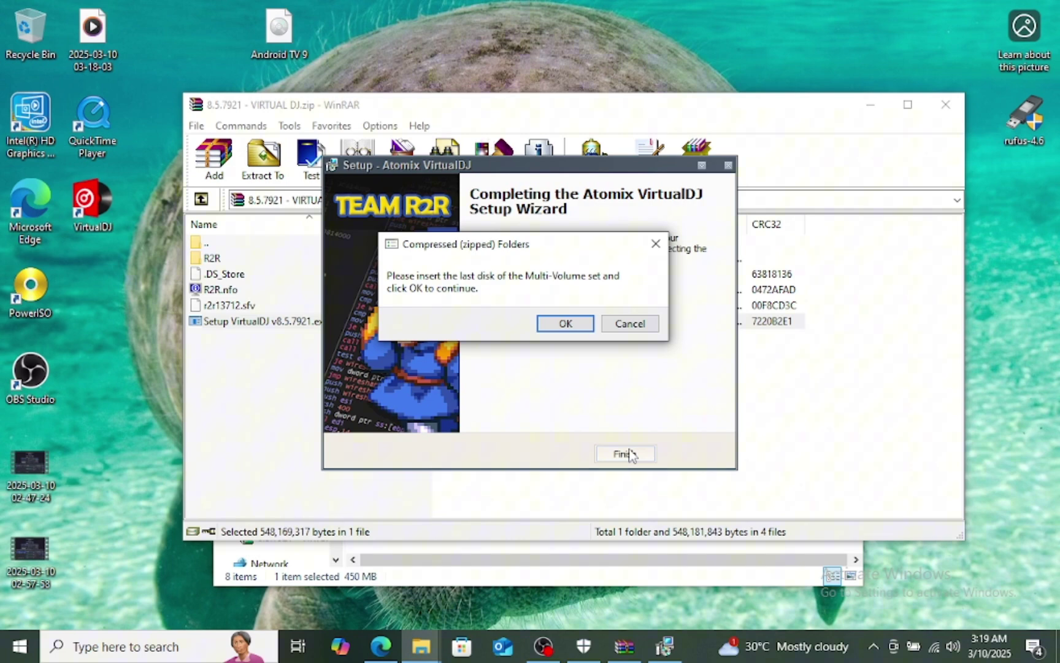
{"action": "left_click", "coordinate": [627, 326]}
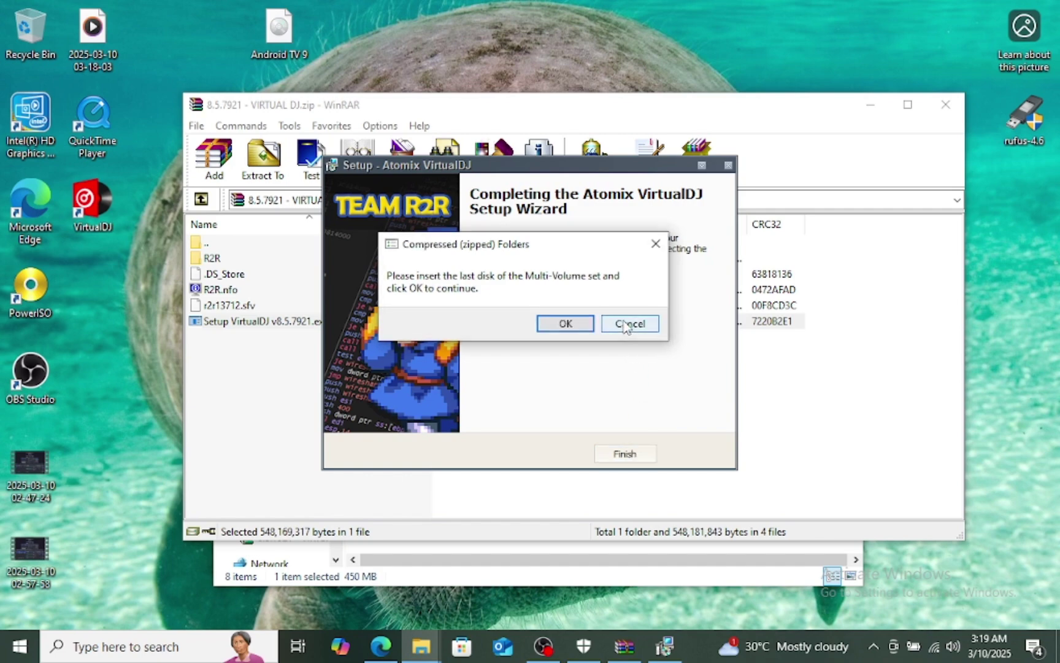
{"action": "left_click", "coordinate": [626, 325]}
{"action": "left_click", "coordinate": [627, 325]}
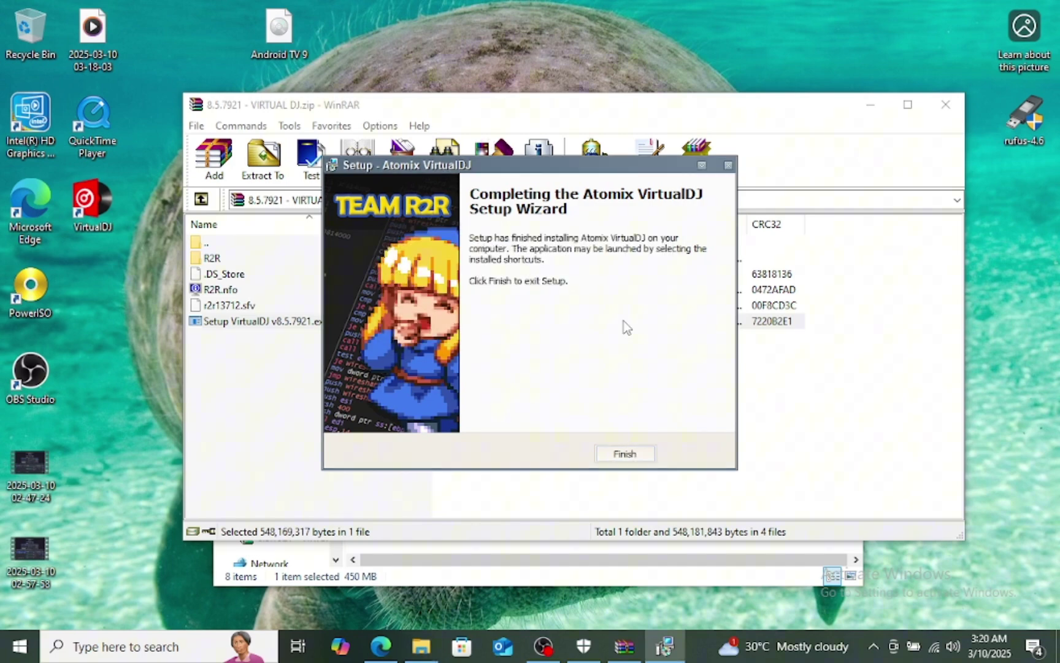
Finish the setup wizard and extract the archive's R2R folder to the Desktop
{"action": "left_click", "coordinate": [625, 453]}
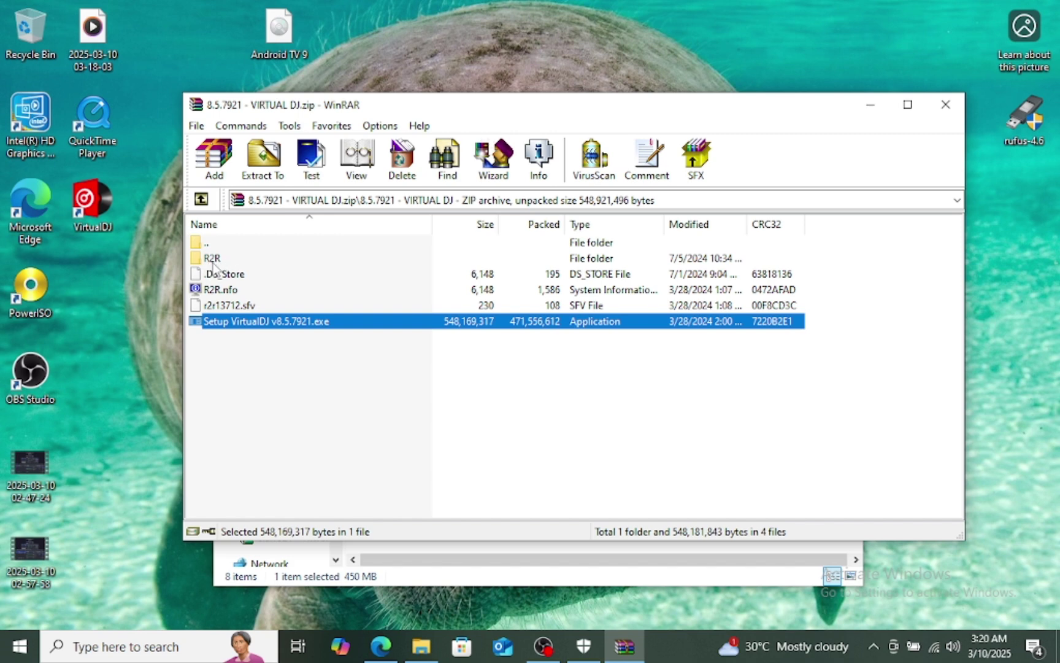
{"action": "left_click", "coordinate": [219, 260]}
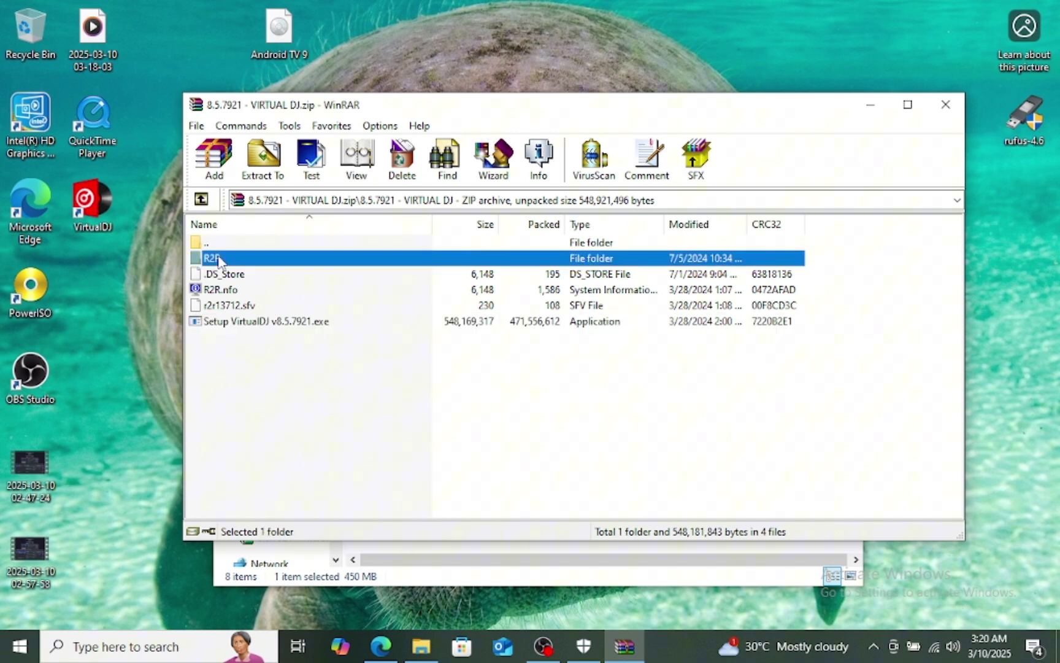
{"action": "left_click", "coordinate": [264, 169]}
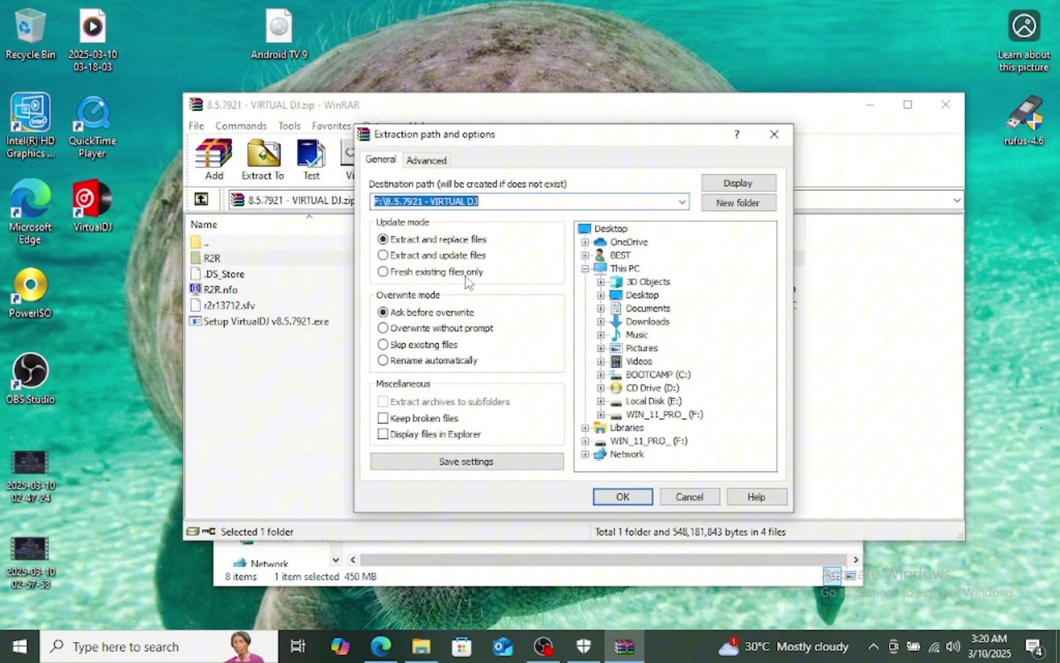
{"action": "left_click", "coordinate": [612, 229]}
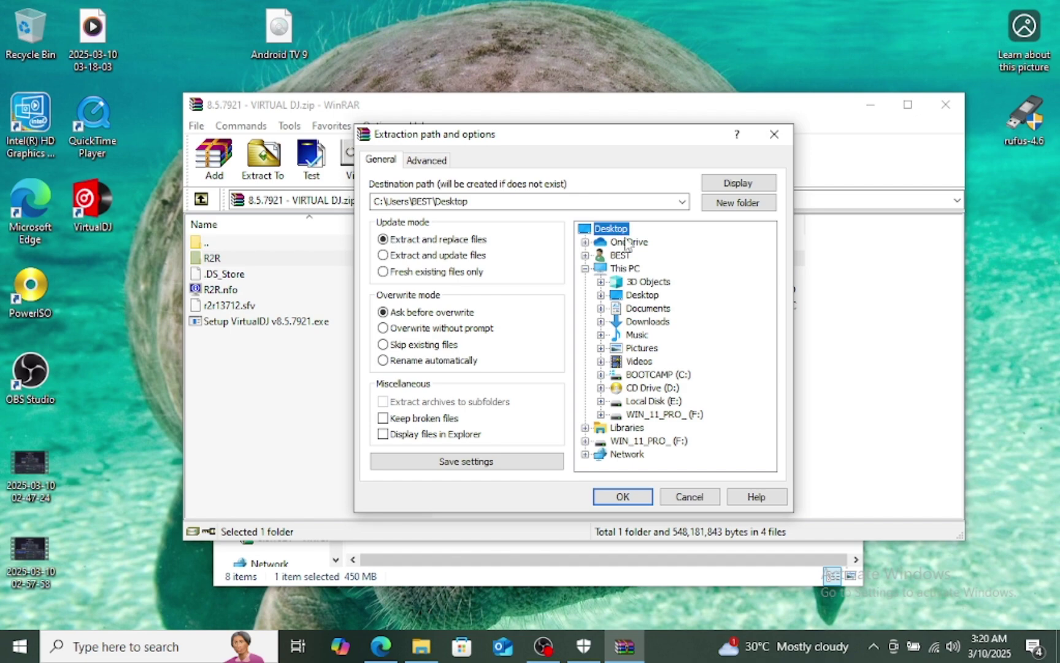
{"action": "left_click", "coordinate": [624, 496]}
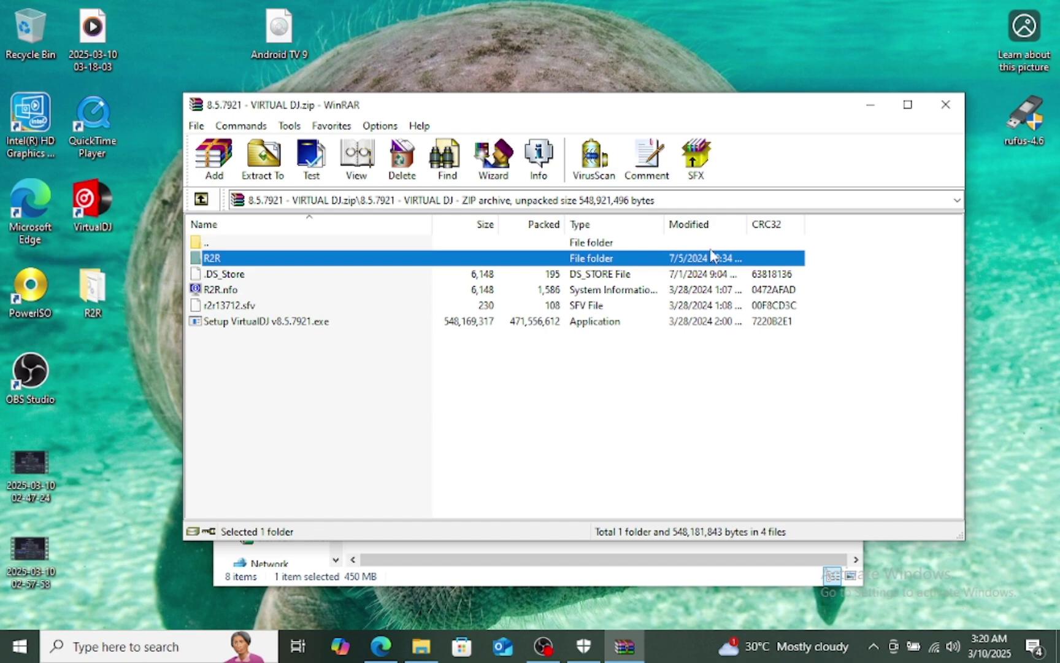
Close WinRAR, minimize File Explorer, and reveal the hidden tray icons
{"action": "left_click", "coordinate": [946, 105]}
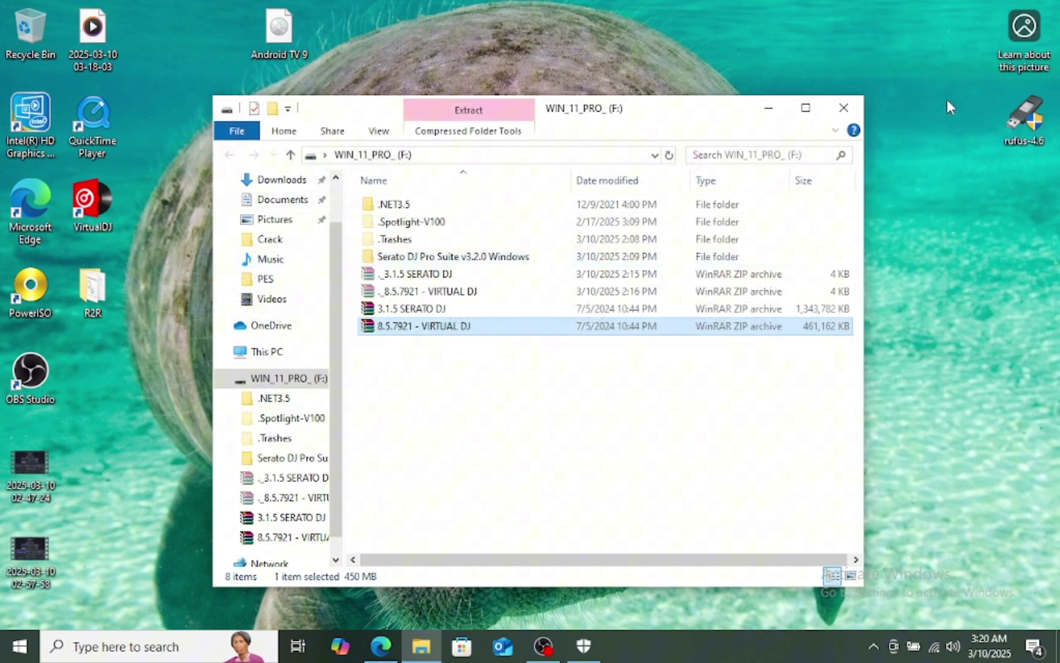
{"action": "left_click", "coordinate": [769, 109]}
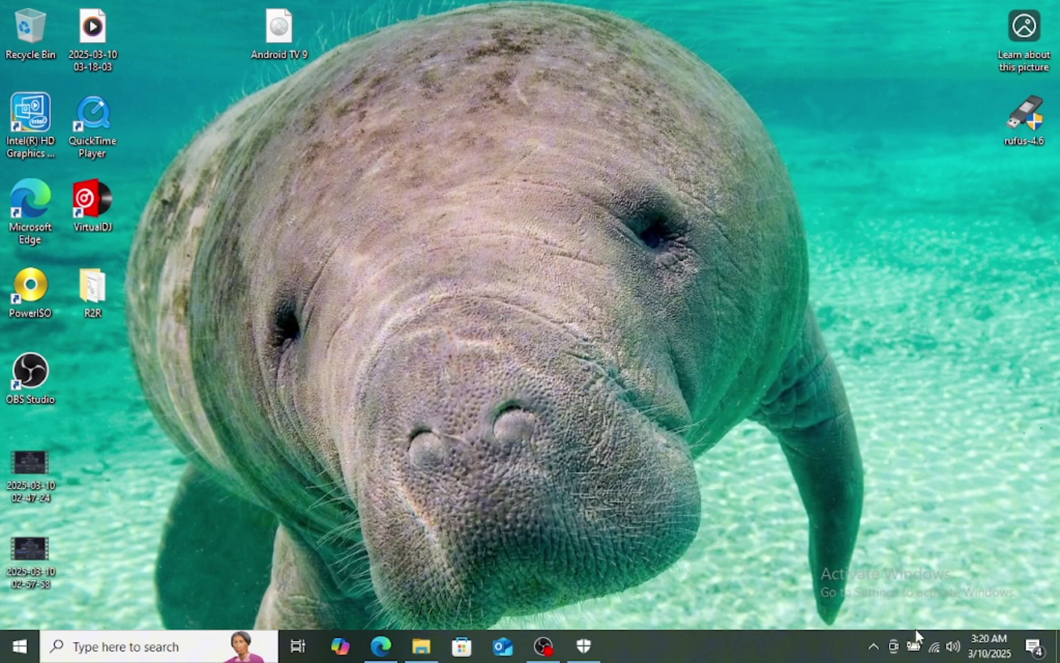
{"action": "left_click", "coordinate": [874, 647]}
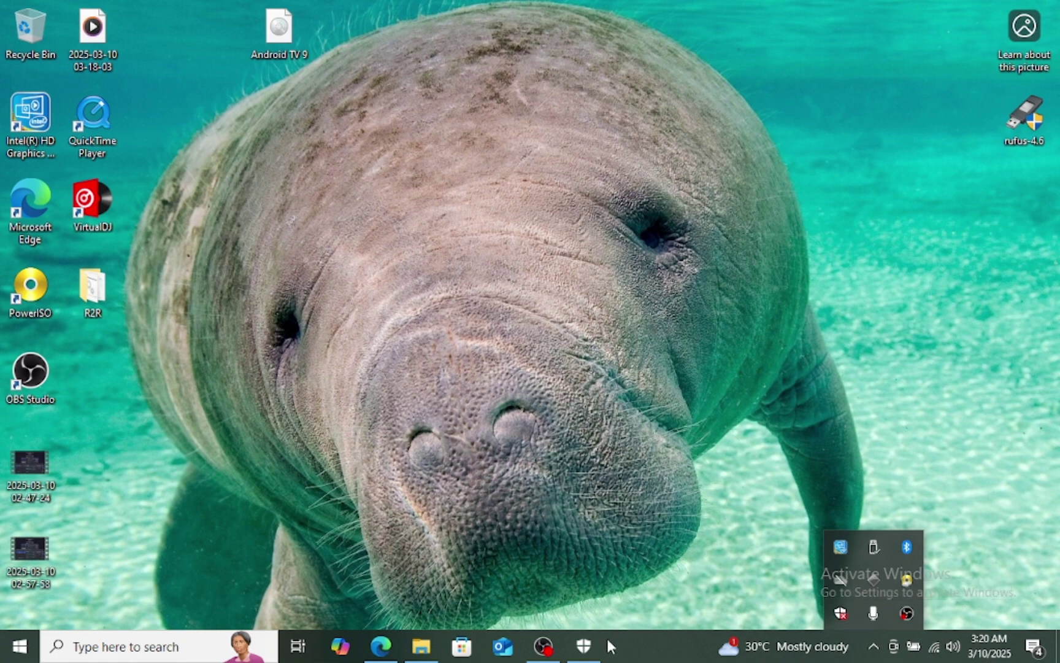
Turn off Defender's Real-time and Cloud-delivered protection in Virus & threat protection settings
{"action": "left_click", "coordinate": [588, 646]}
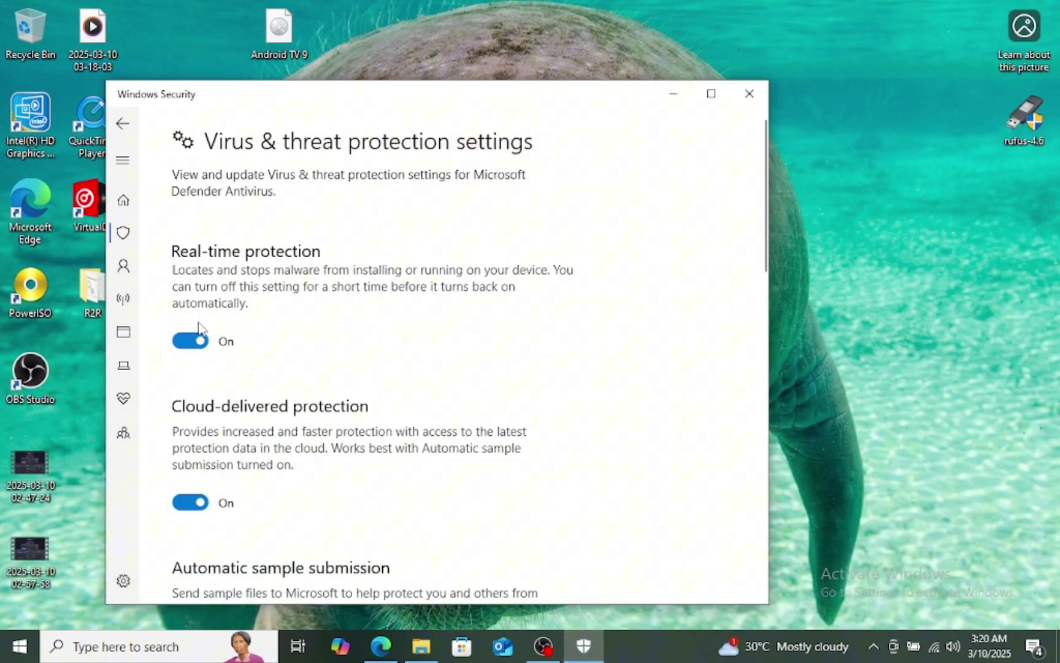
{"action": "left_click", "coordinate": [121, 231]}
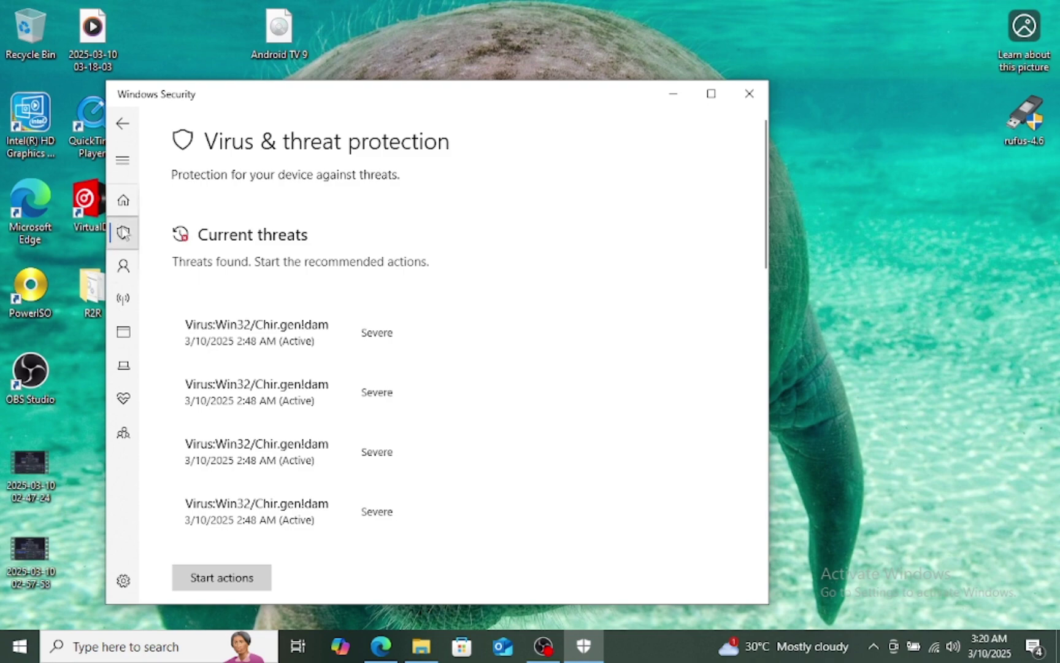
{"action": "scroll", "coordinate": [445, 363], "scroll_direction": "down", "scroll_amount": 10}
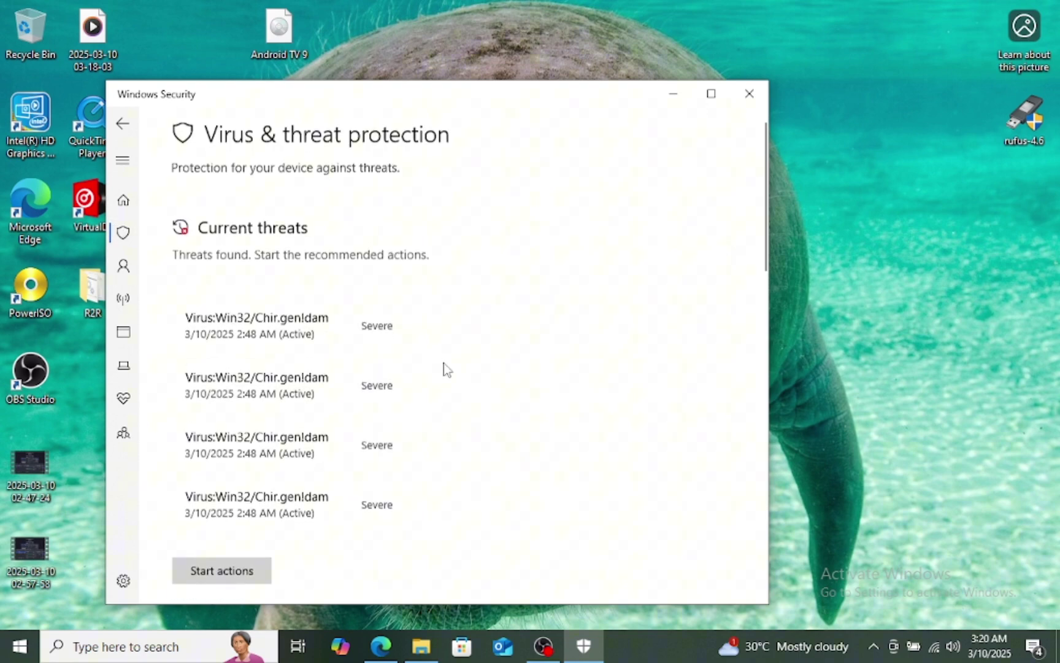
{"action": "scroll", "coordinate": [445, 363], "scroll_direction": "up", "scroll_amount": 10}
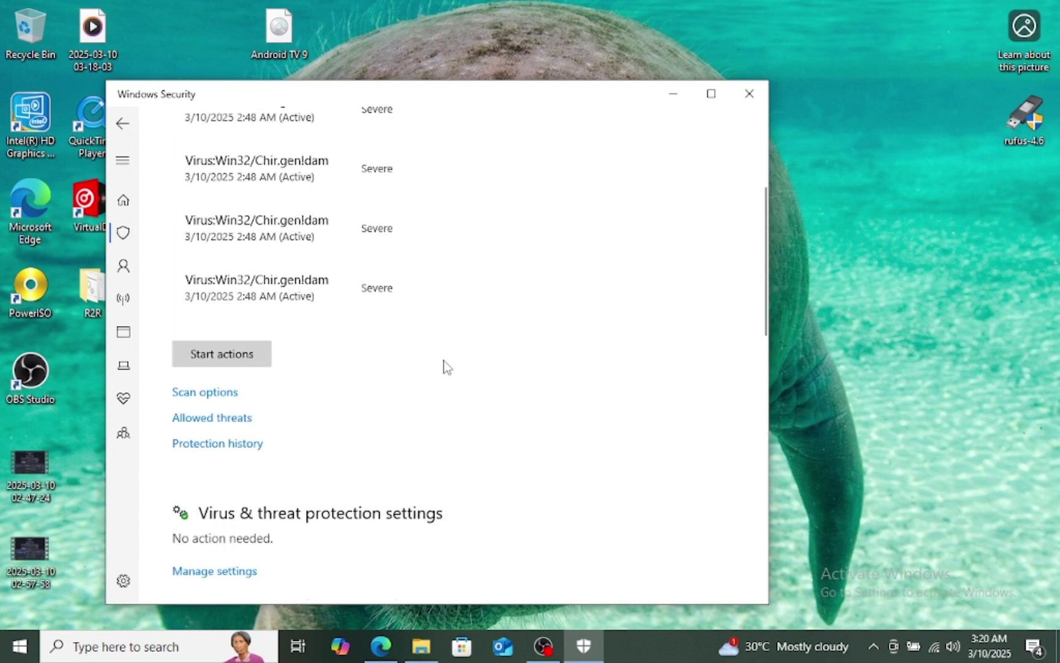
{"action": "scroll", "coordinate": [444, 362], "scroll_direction": "down", "scroll_amount": 2}
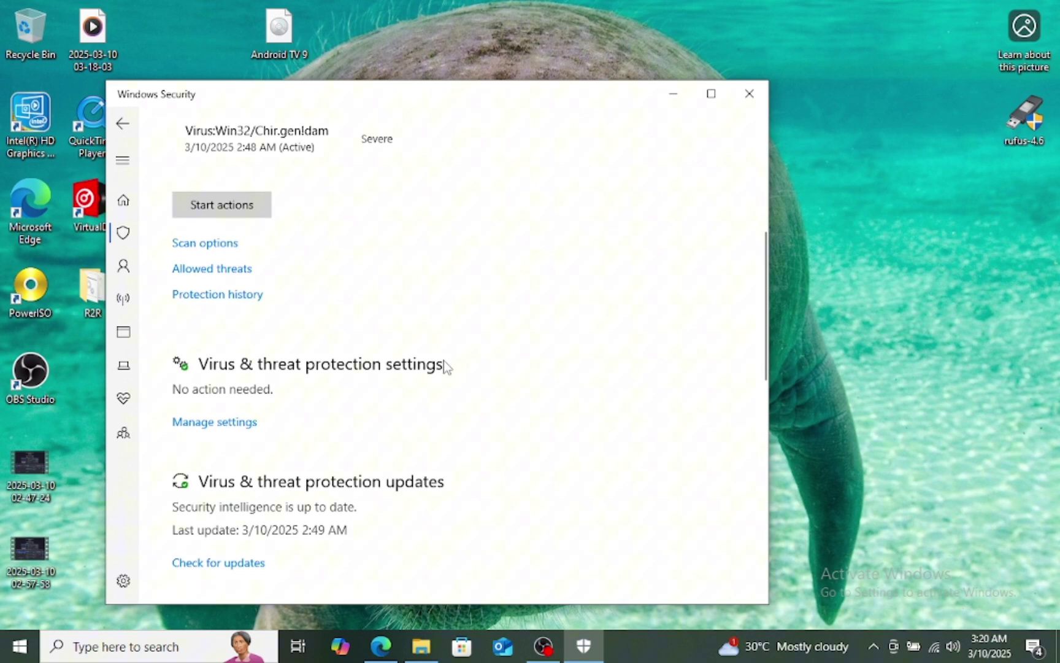
{"action": "left_click", "coordinate": [222, 422]}
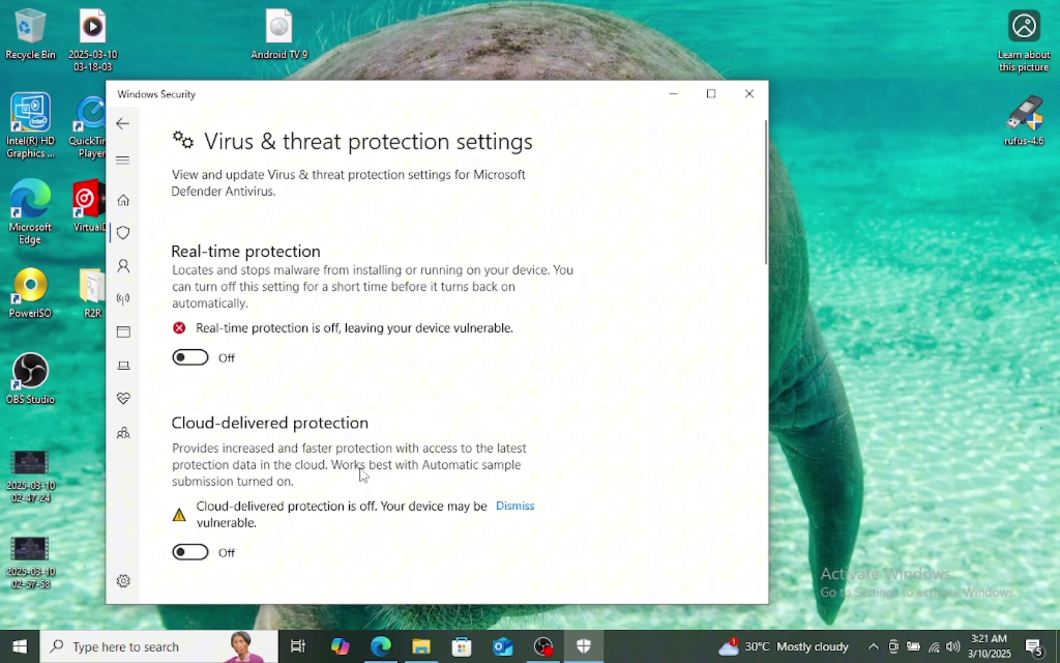
{"action": "scroll", "coordinate": [361, 473], "scroll_direction": "down", "scroll_amount": 5}
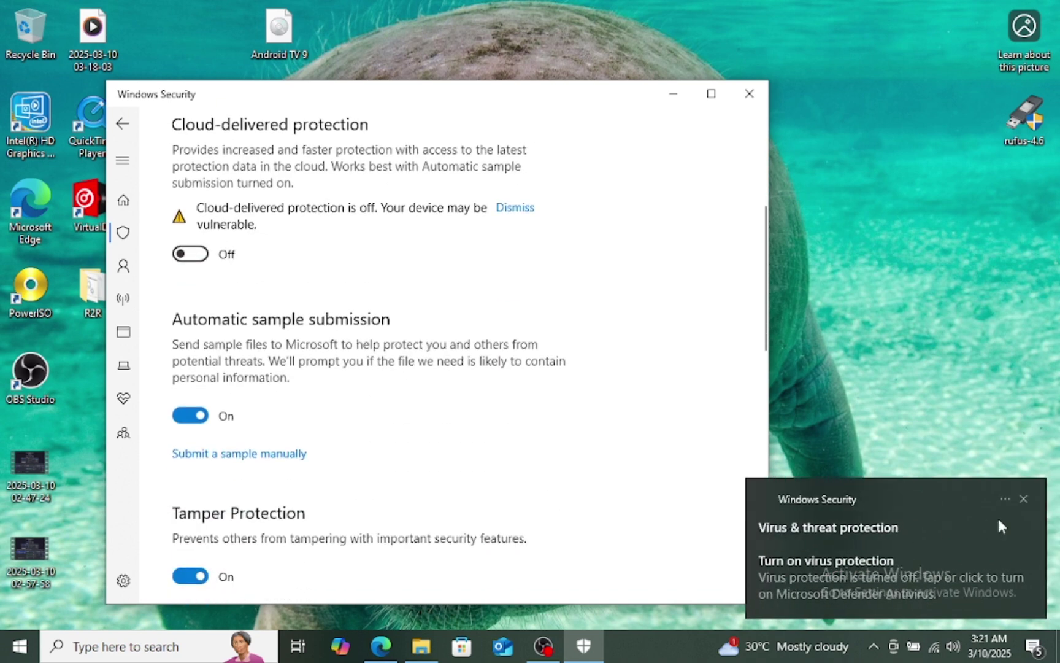
{"action": "left_click", "coordinate": [1025, 498]}
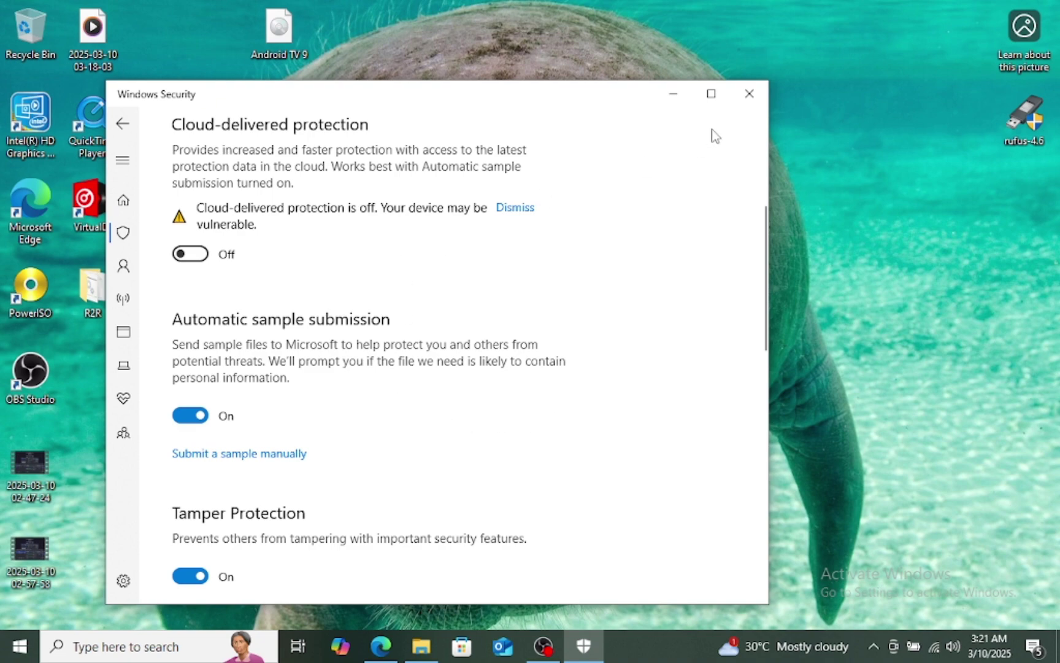
Close Windows Security and browse File Explorer to the BOOTCAMP (C:) drive
{"action": "left_click", "coordinate": [749, 95]}
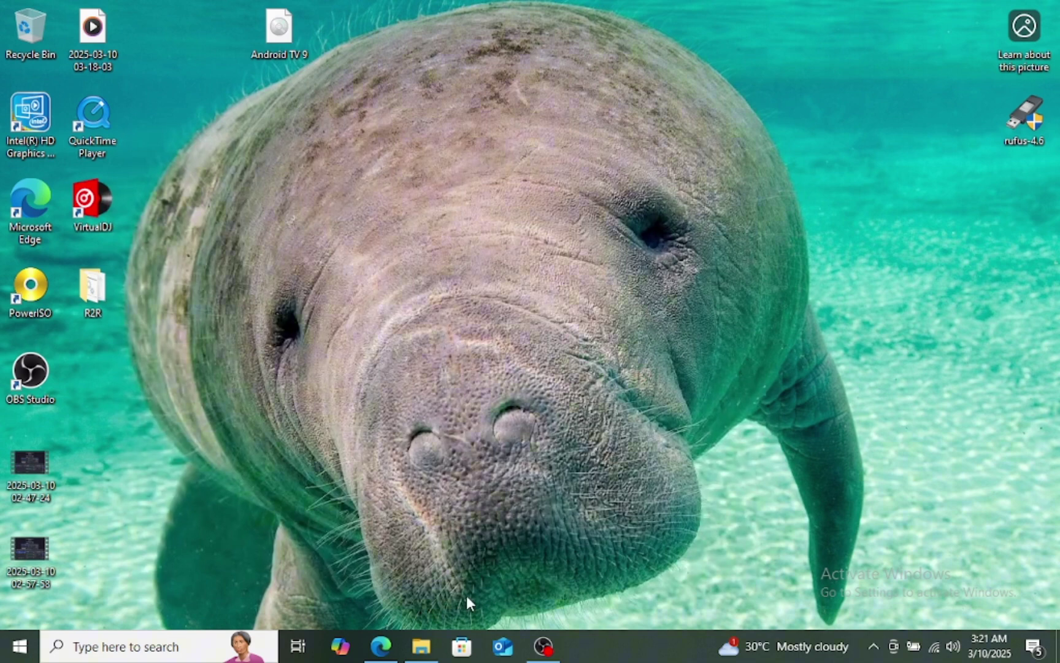
{"action": "left_click", "coordinate": [418, 650]}
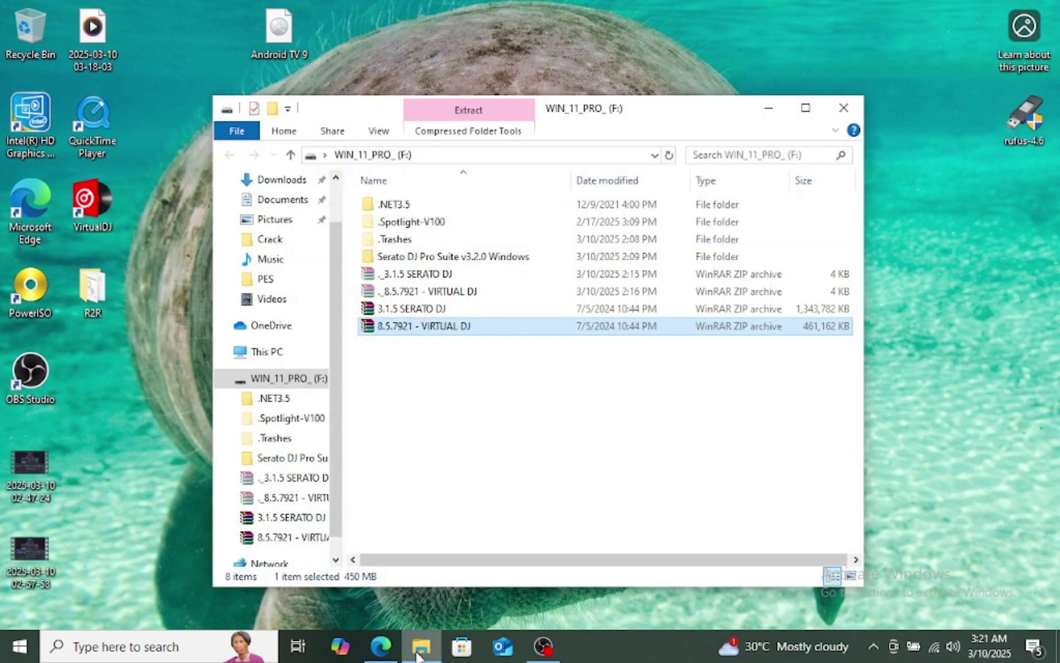
{"action": "left_click", "coordinate": [281, 362]}
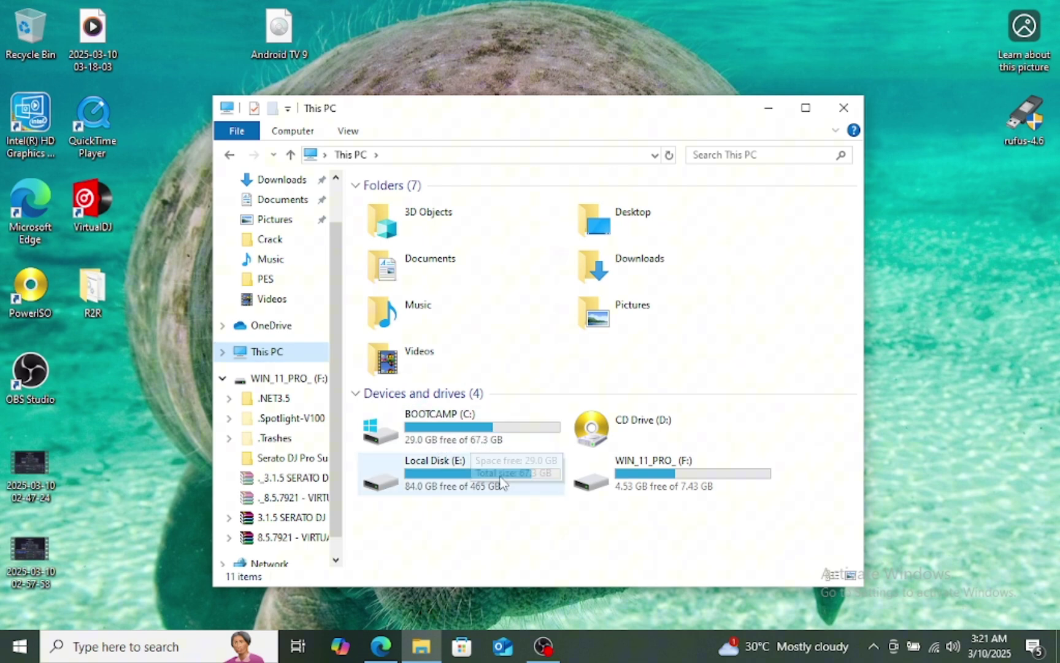
{"action": "double_click", "coordinate": [450, 431]}
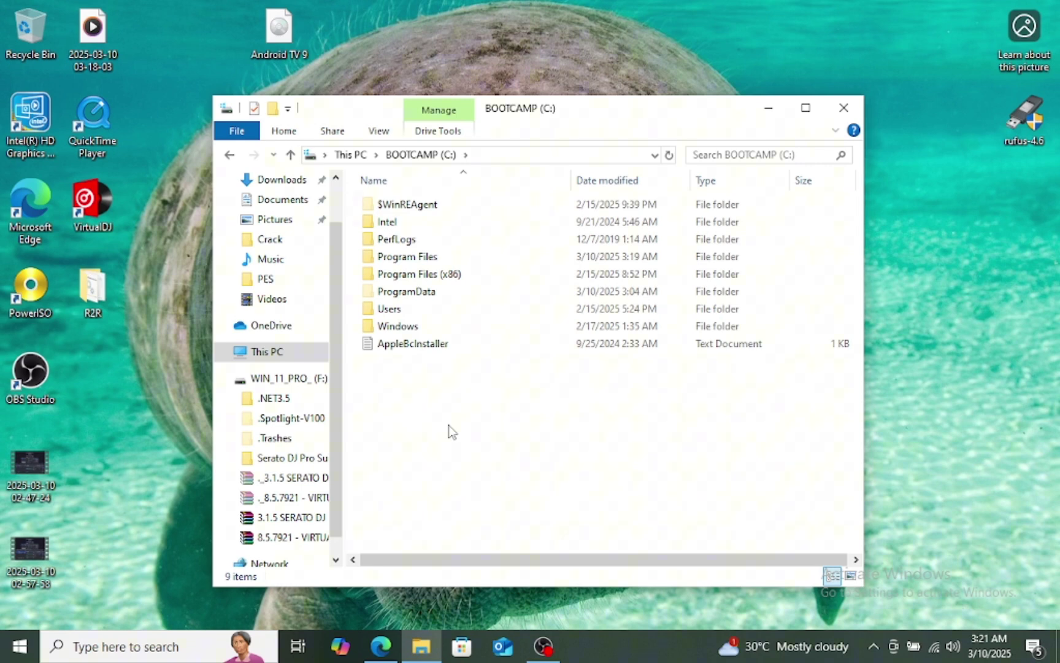
{"action": "left_click", "coordinate": [426, 280]}
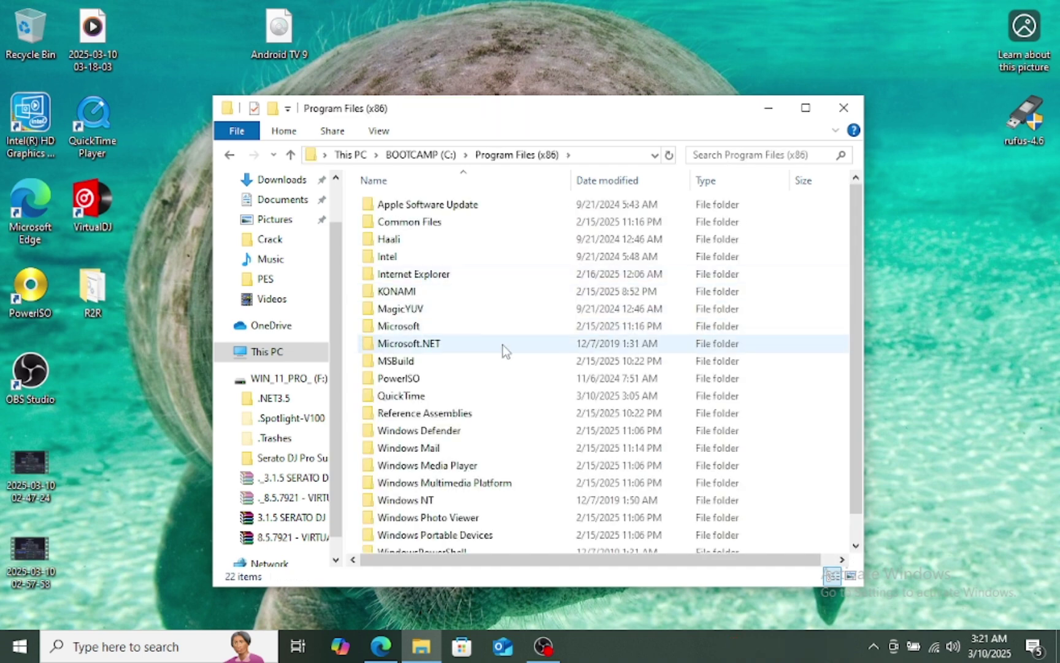
{"action": "scroll", "coordinate": [502, 344], "scroll_direction": "down", "scroll_amount": 1}
{"action": "scroll", "coordinate": [503, 345], "scroll_direction": "up", "scroll_amount": 1}
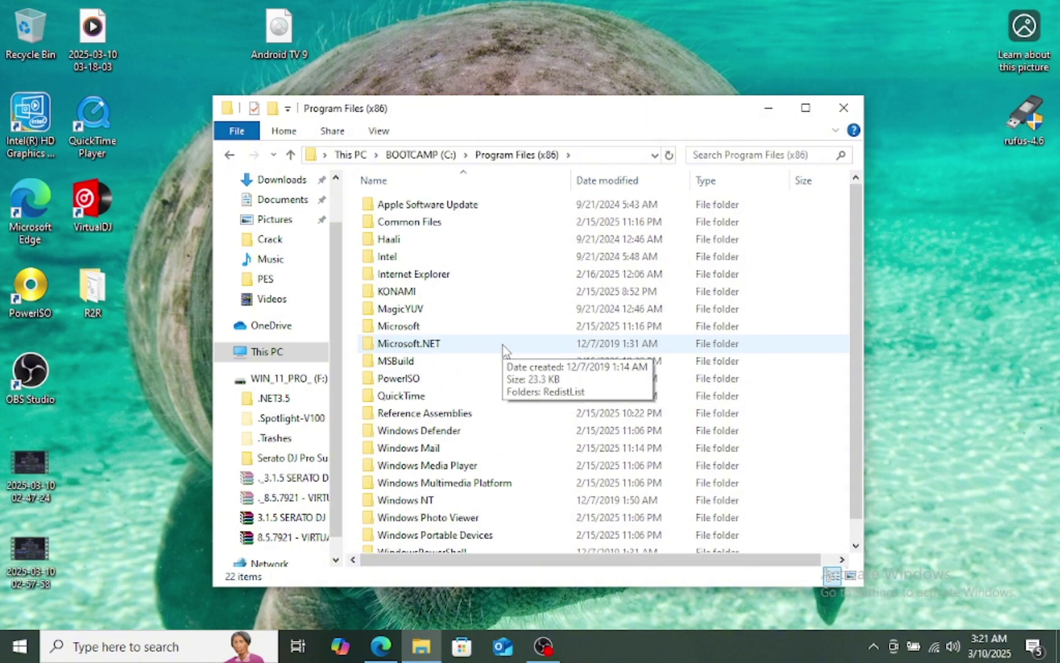
{"action": "left_click", "coordinate": [239, 157]}
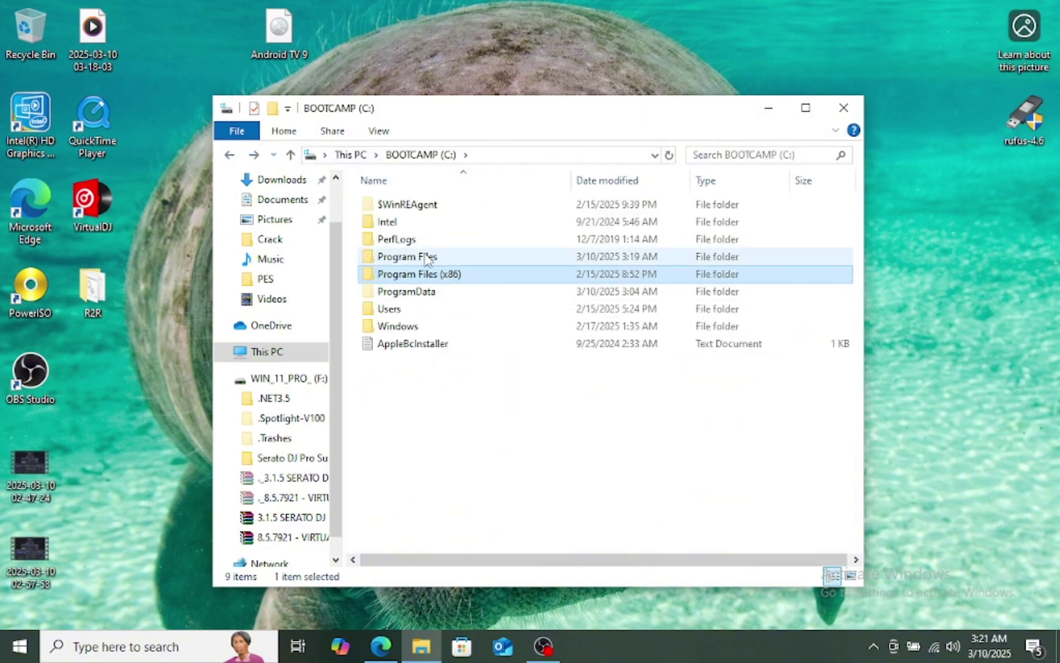
Open the Program Files > Atomix > VirtualDJ installation folder
{"action": "double_click", "coordinate": [428, 257]}
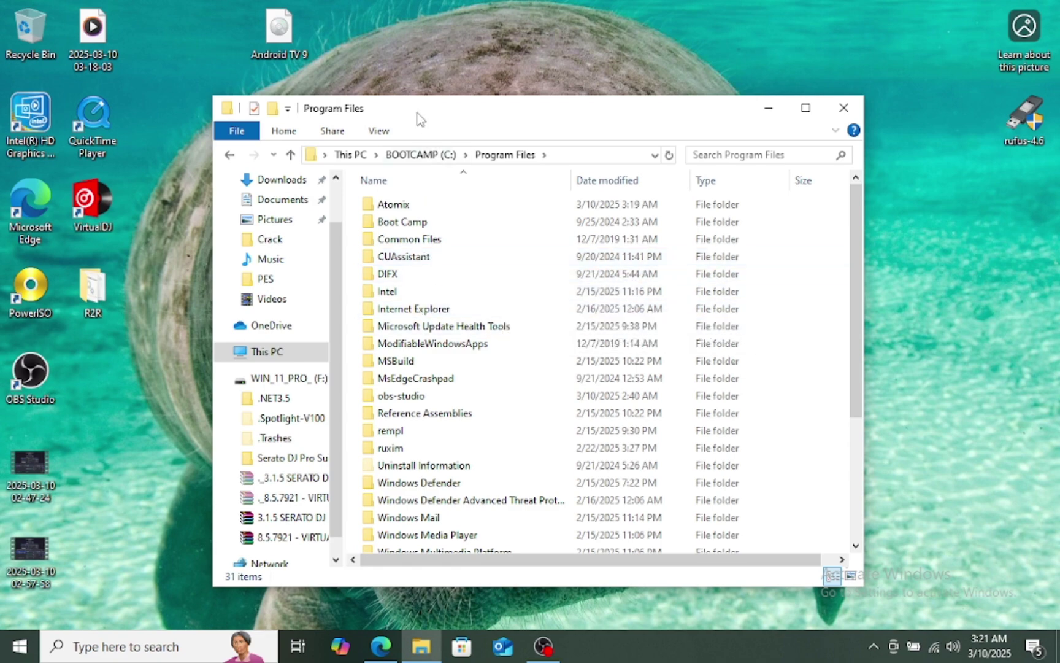
{"action": "left_click_drag", "start_coordinate": [415, 106], "coordinate": [537, 58]}
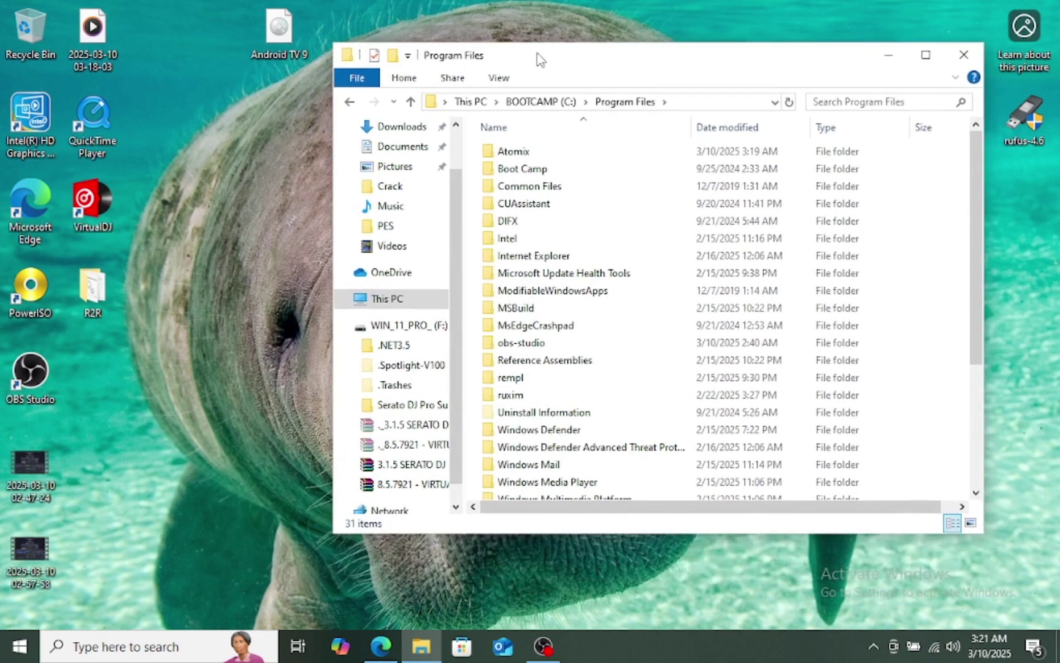
{"action": "double_click", "coordinate": [525, 158]}
{"action": "double_click", "coordinate": [545, 154]}
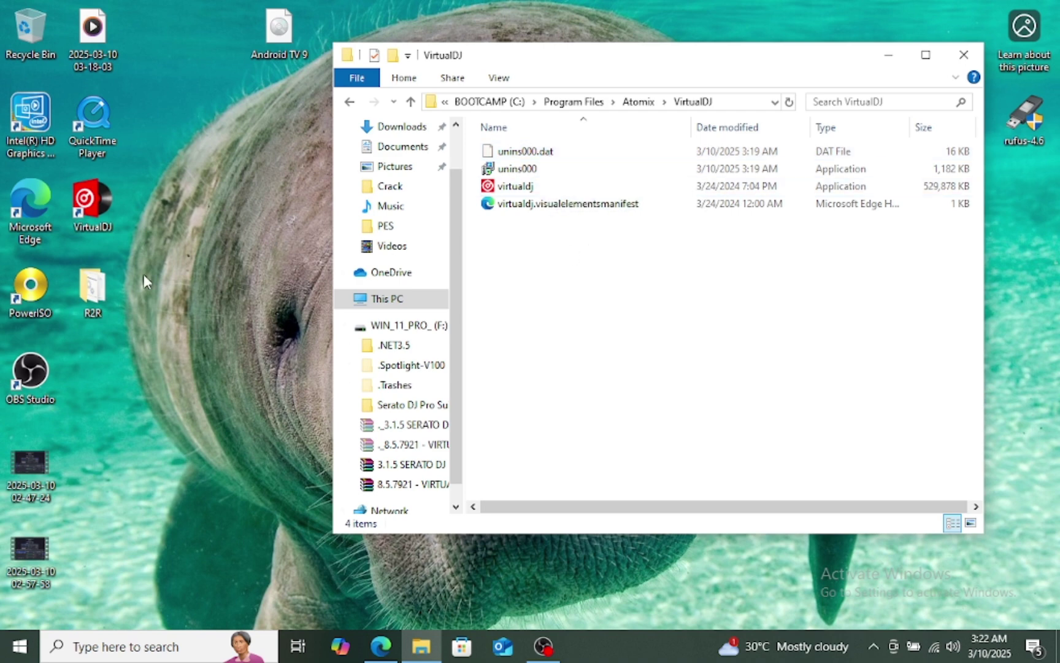
Open the desktop R2R folder beside VirtualDJ and select virtualdj_hosts_patch
{"action": "double_click", "coordinate": [93, 291]}
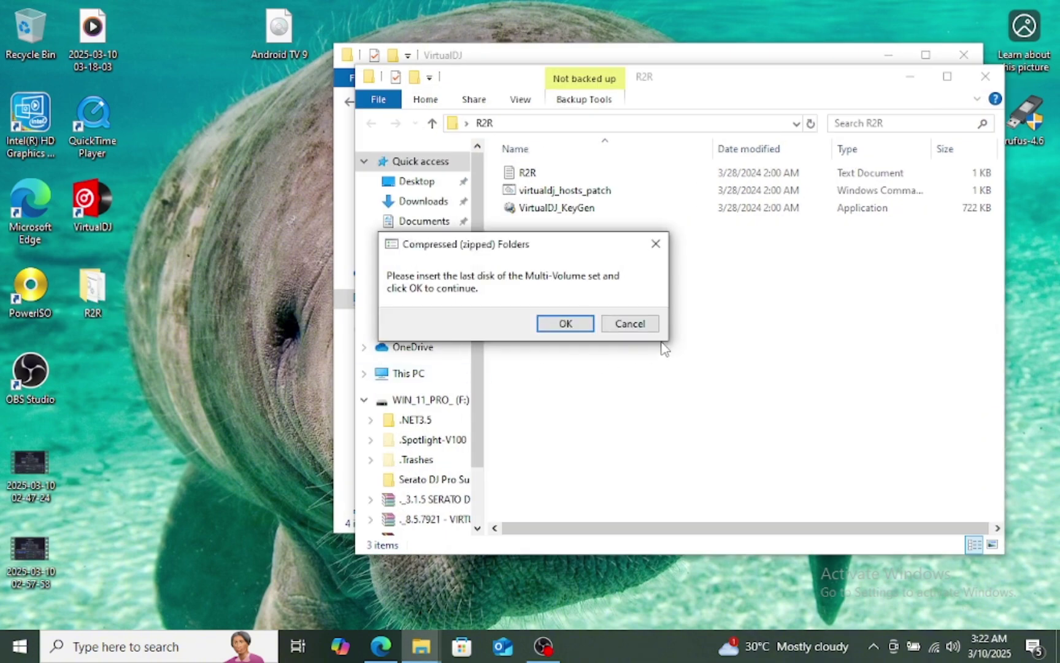
{"action": "left_click", "coordinate": [630, 323]}
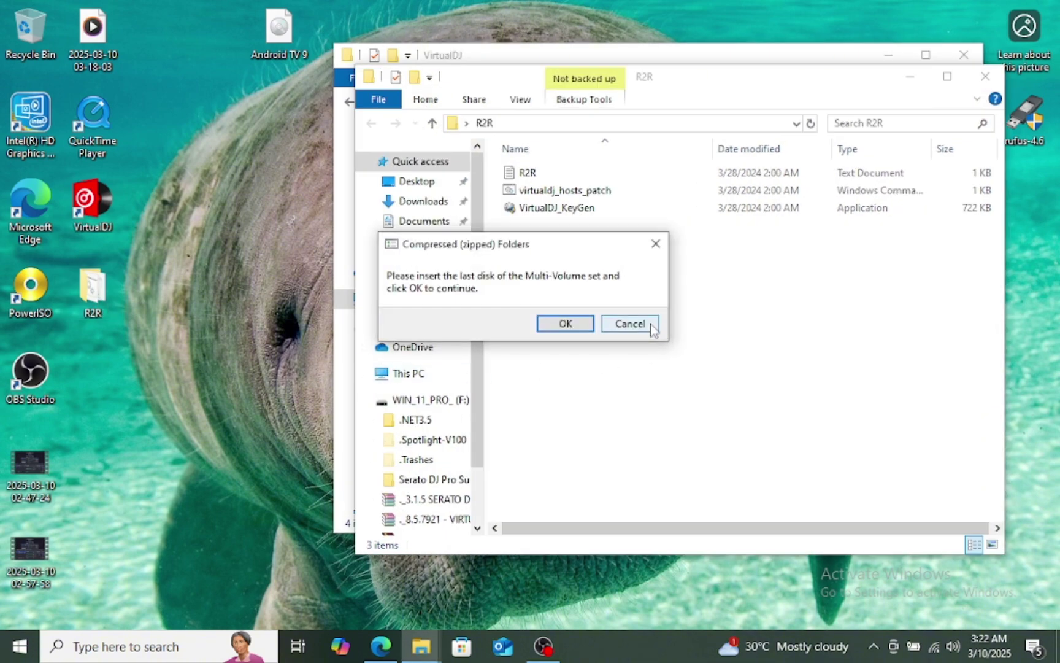
{"action": "left_click", "coordinate": [630, 323]}
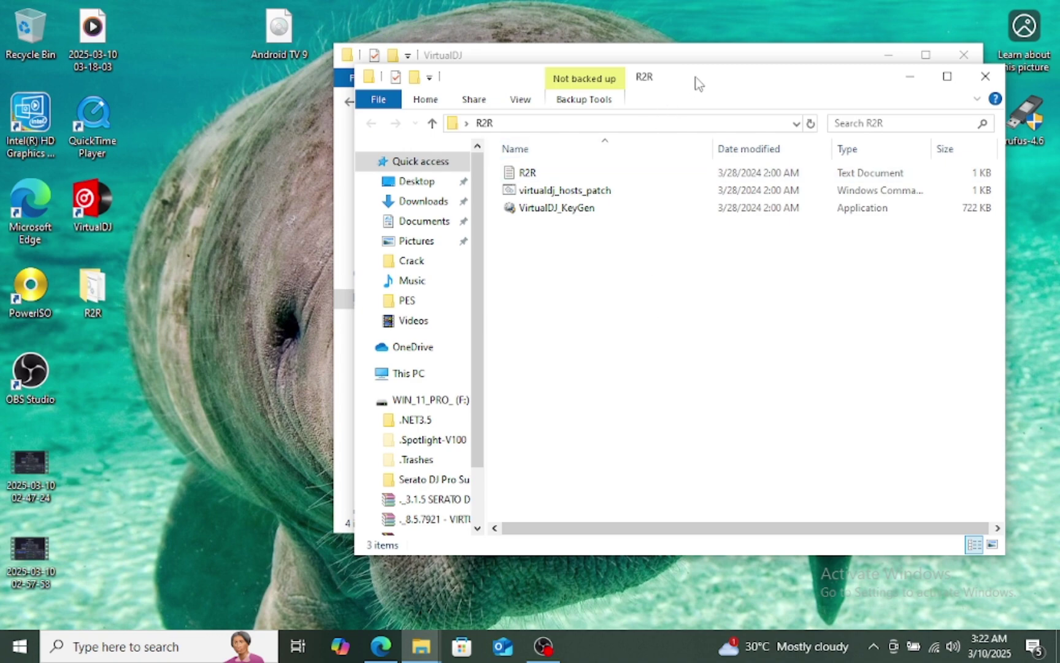
{"action": "left_click_drag", "start_coordinate": [698, 83], "coordinate": [473, 290]}
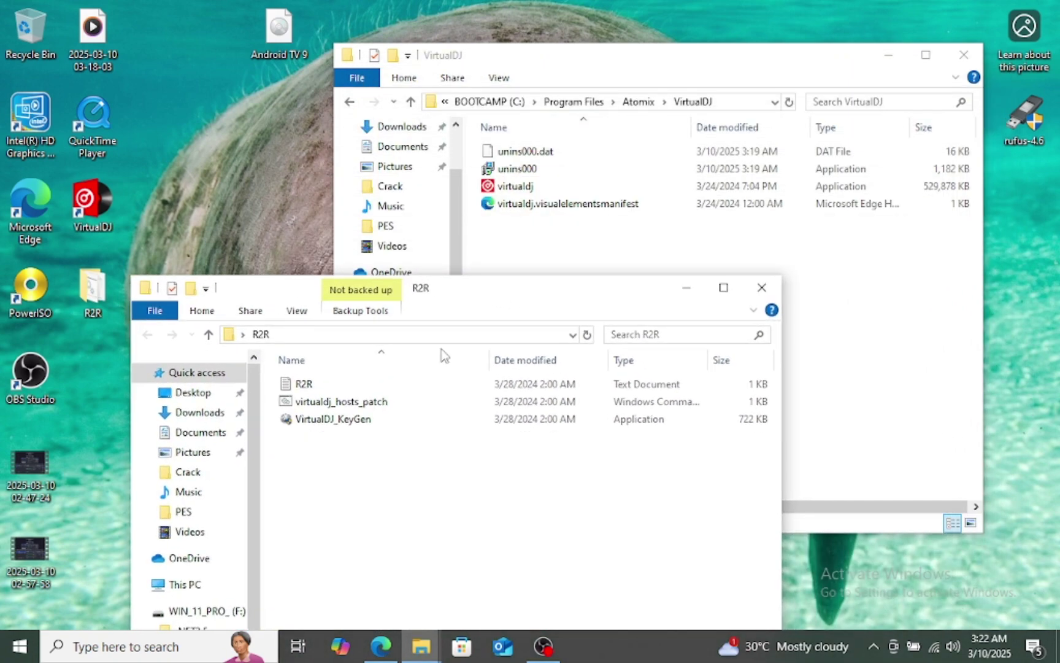
{"action": "left_click", "coordinate": [390, 406]}
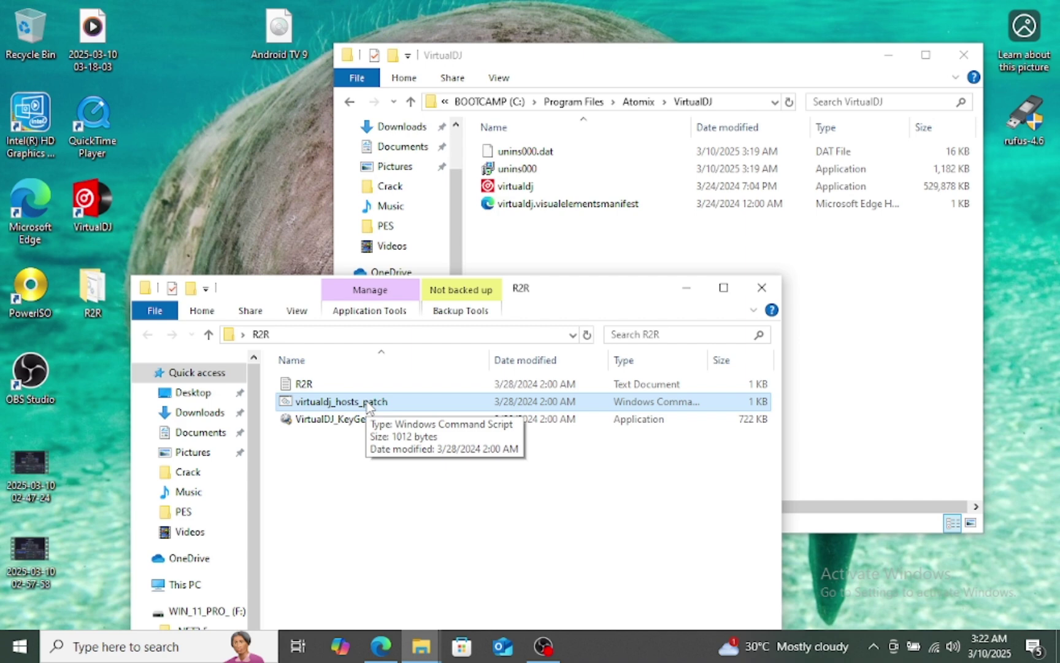
Run virtualdj_hosts_patch as administrator and close Command Prompt once patching completes
{"action": "right_click", "coordinate": [368, 405]}
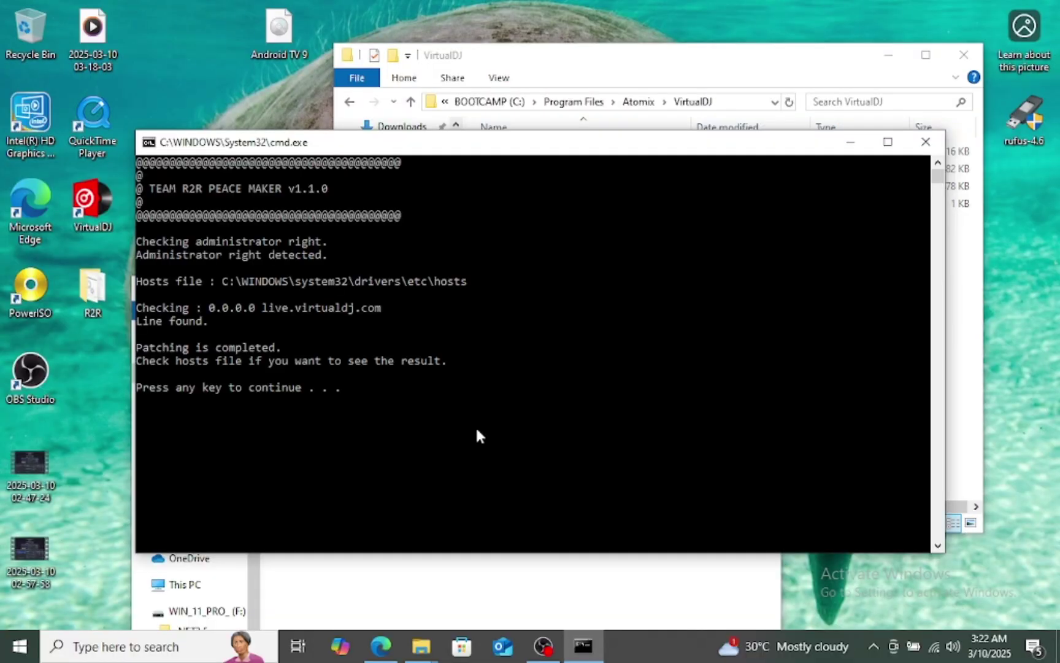
{"action": "key", "text": "Return"}
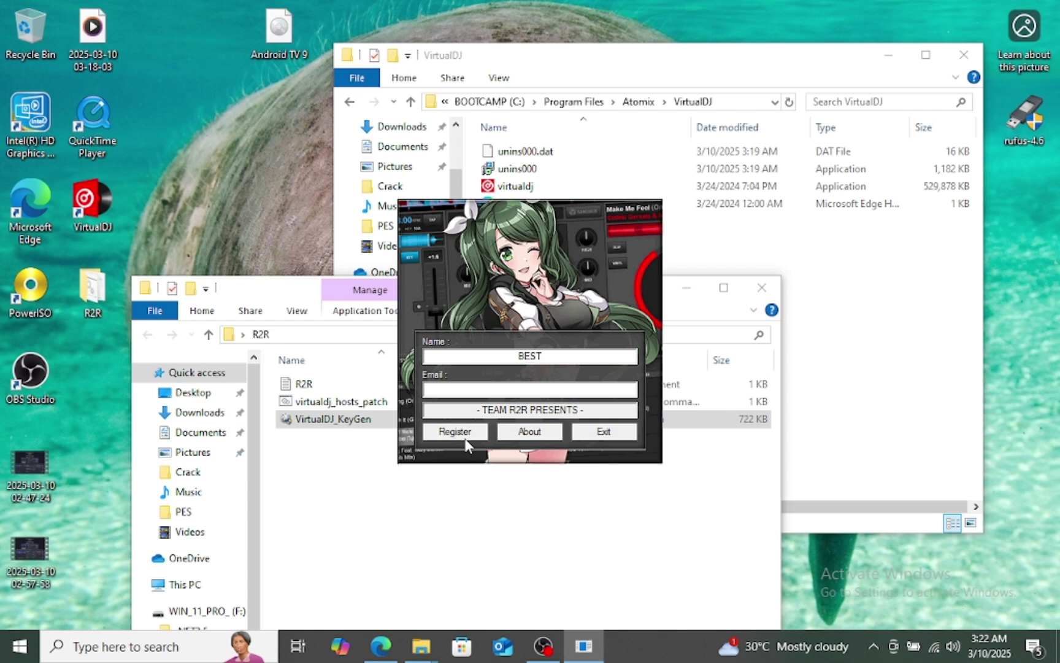
Register the VirtualDJ licence in the KeyGen with an email address, then close the R2R and VirtualDJ folder windows
{"action": "type", "text": "@atbest"}
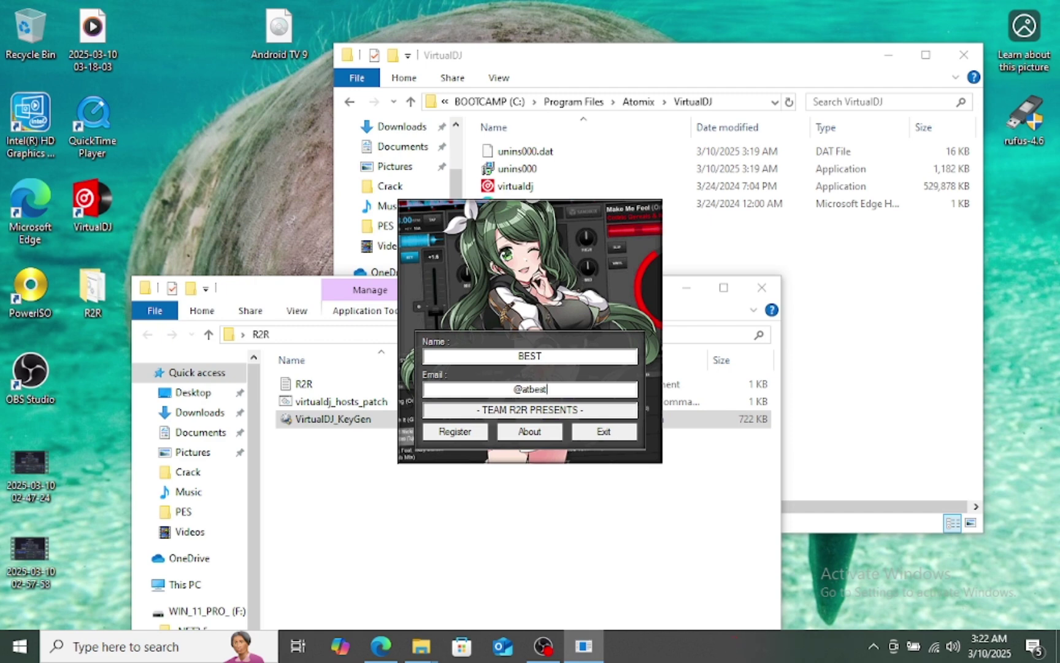
{"action": "left_click", "coordinate": [456, 431]}
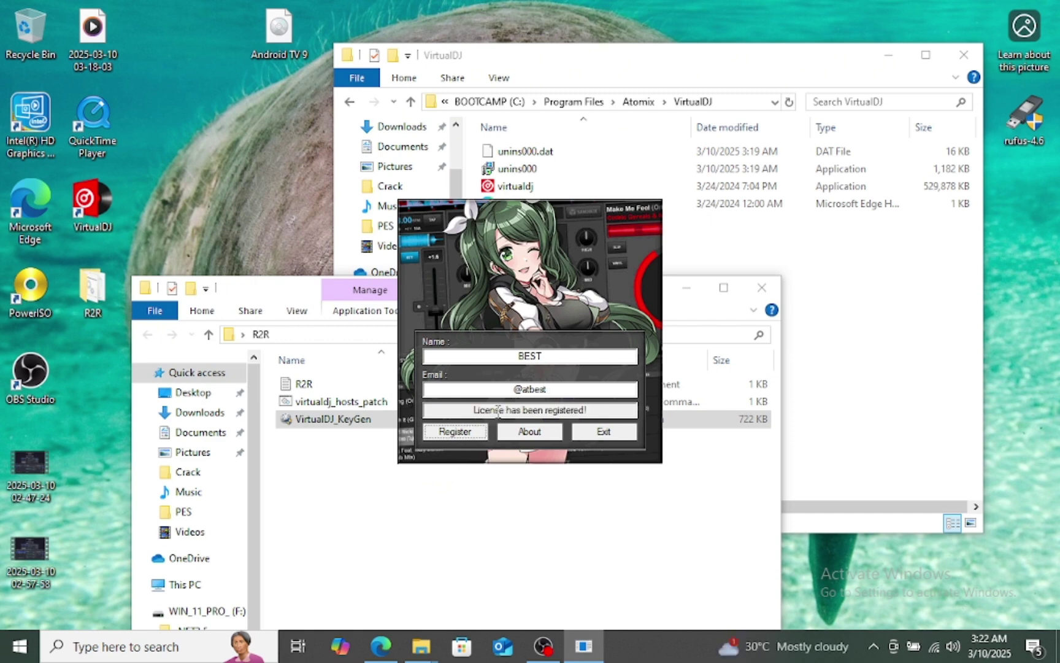
{"action": "left_click", "coordinate": [605, 433]}
{"action": "left_click", "coordinate": [606, 387]}
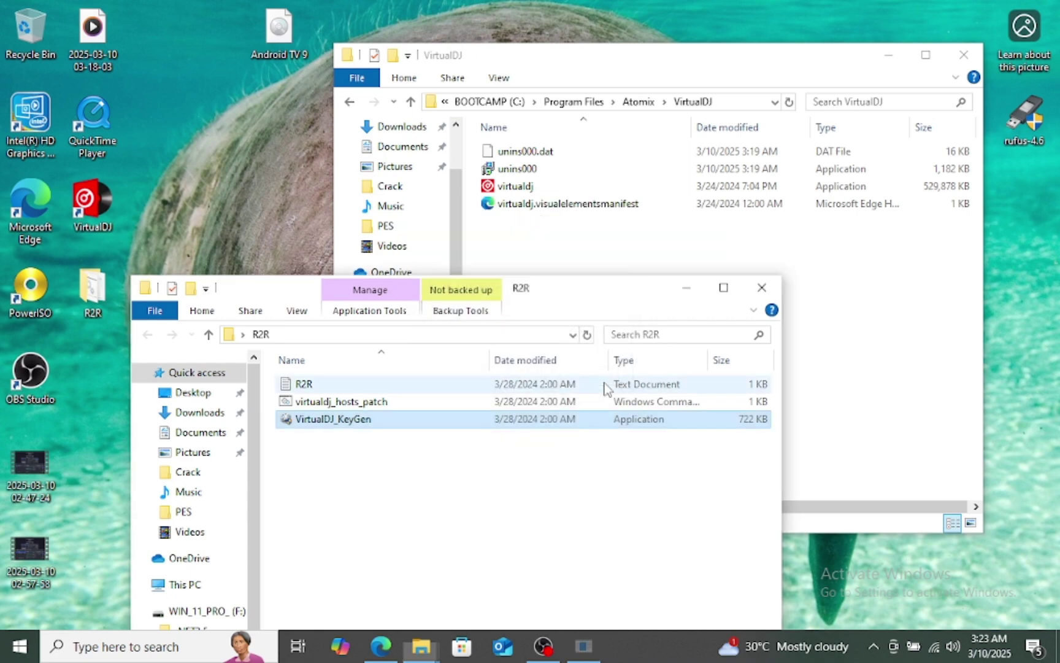
{"action": "left_click", "coordinate": [763, 287]}
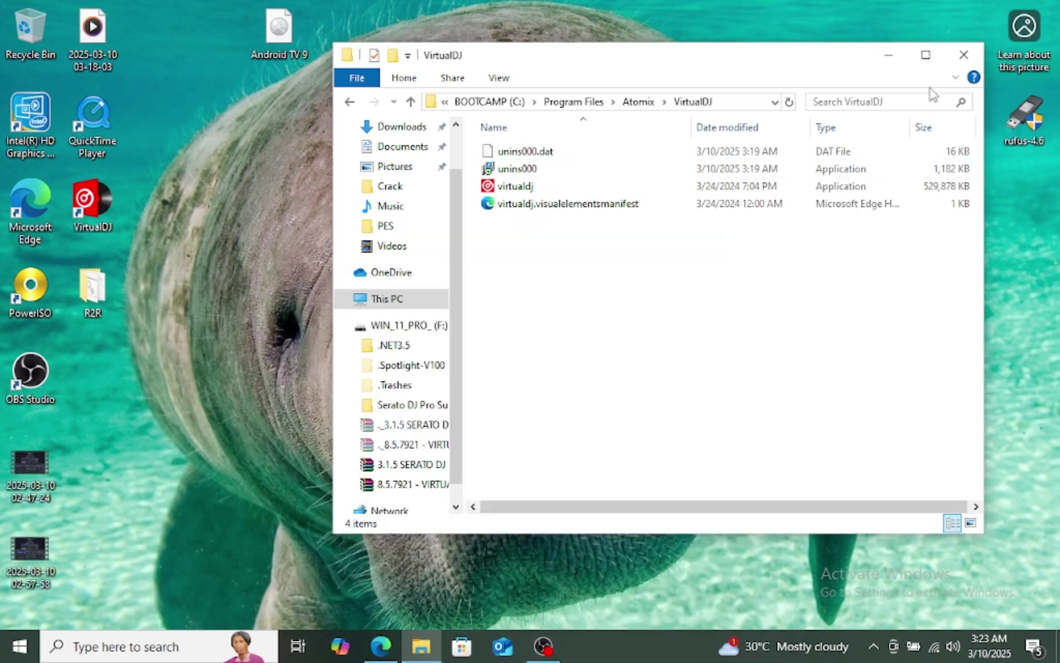
{"action": "left_click", "coordinate": [964, 54]}
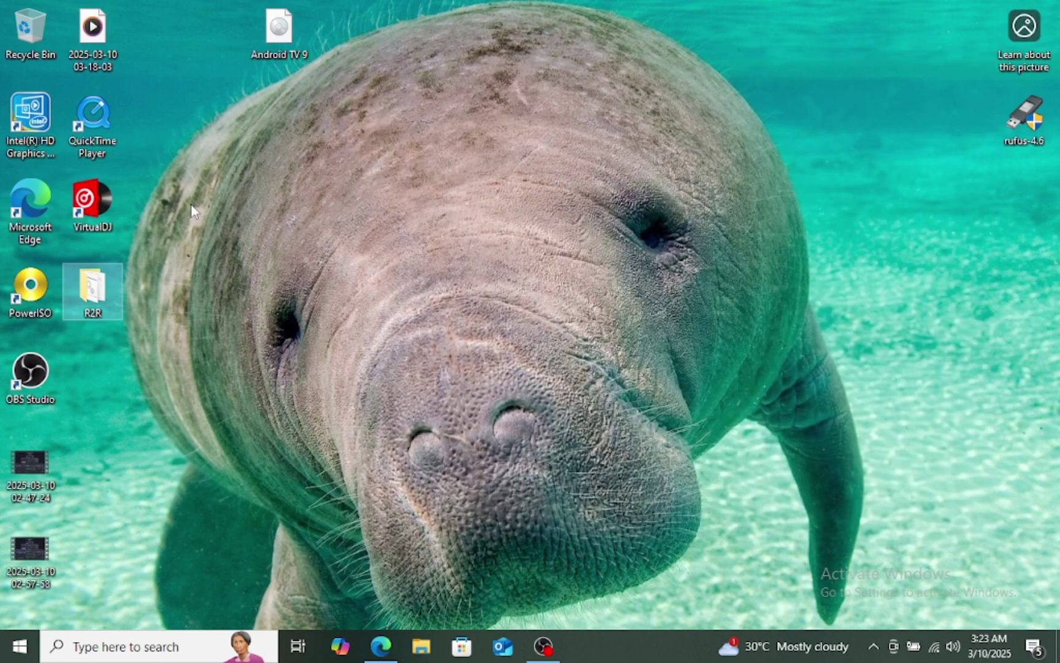
Launch VirtualDJ from the desktop, dismiss the 'No sound card' warning, and open Options & Tweaks
{"action": "double_click", "coordinate": [98, 225]}
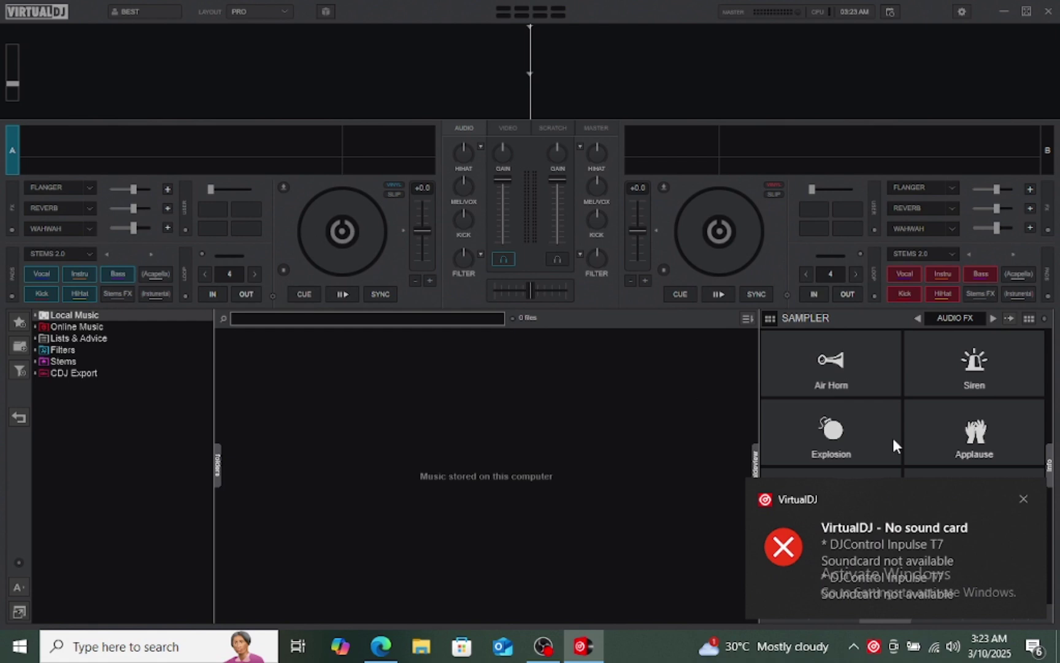
{"action": "left_click", "coordinate": [1022, 498]}
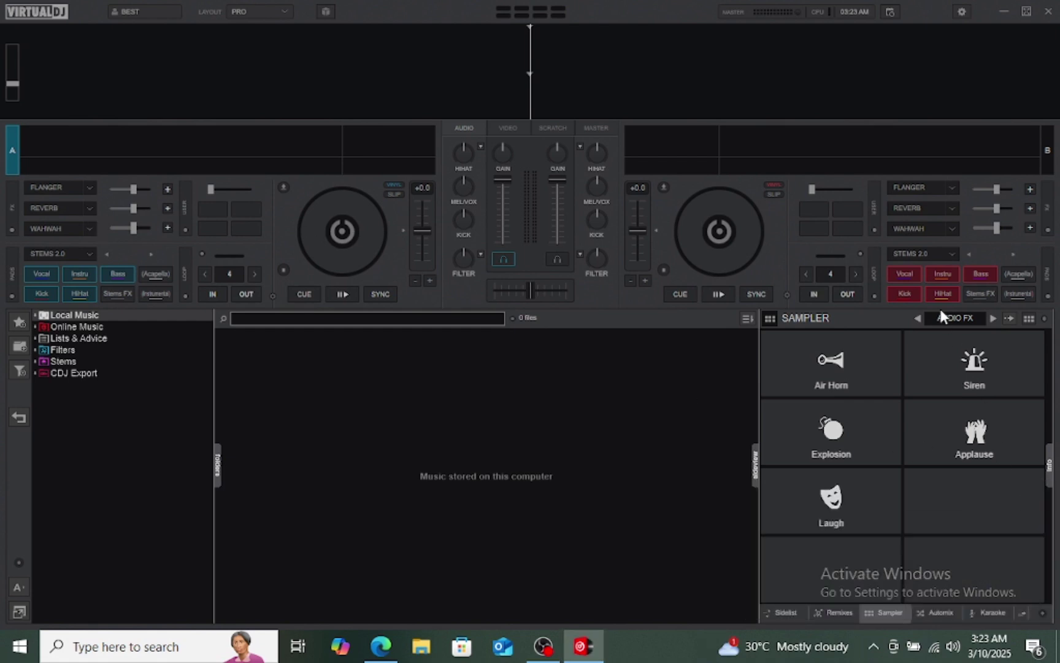
{"action": "left_click", "coordinate": [962, 10]}
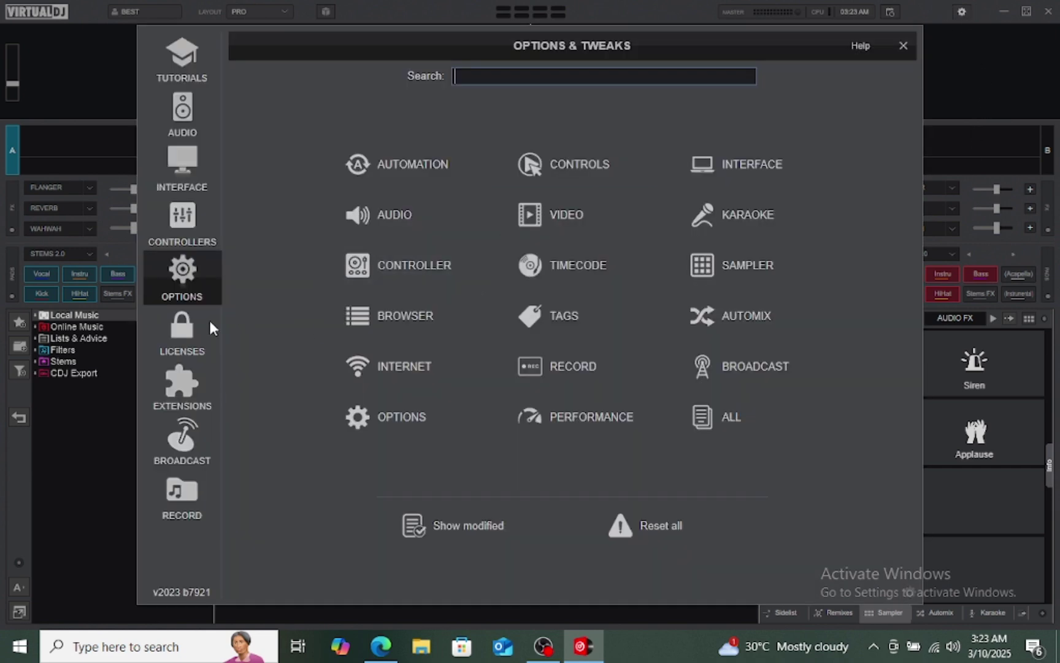
Confirm the Licenses page lists VirtualDJ PRO Infinity as current, then close settings
{"action": "left_click", "coordinate": [184, 334]}
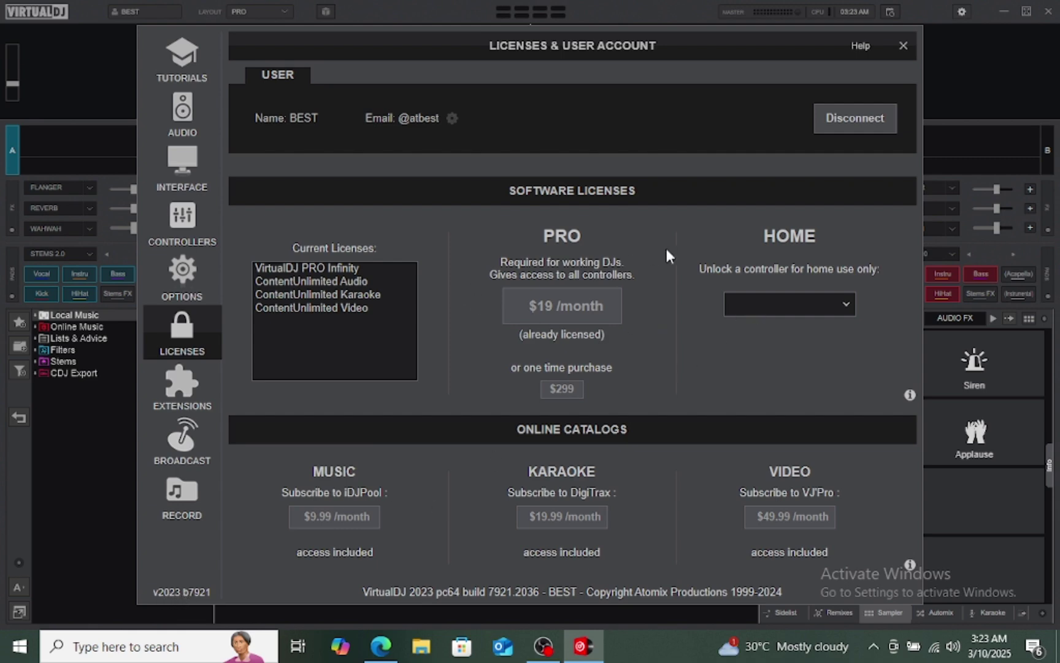
{"action": "left_click", "coordinate": [906, 49]}
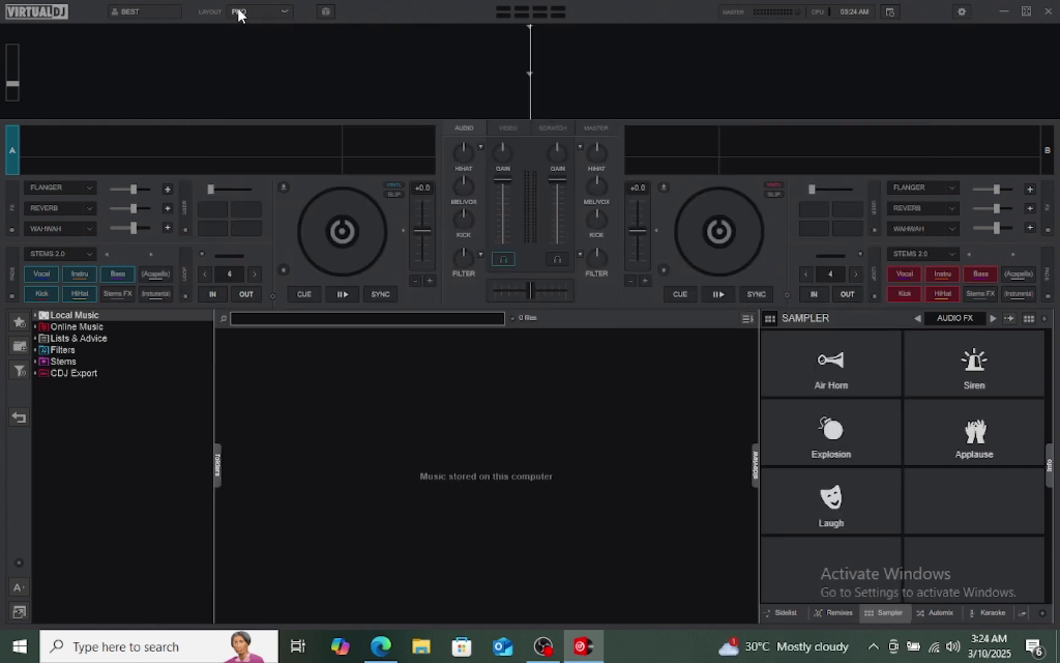
Collapse the Sampler panel, then confirm PRO Infinity and ContentUnlimited Audio, Karaoke and Video licences
{"action": "left_click", "coordinate": [757, 460]}
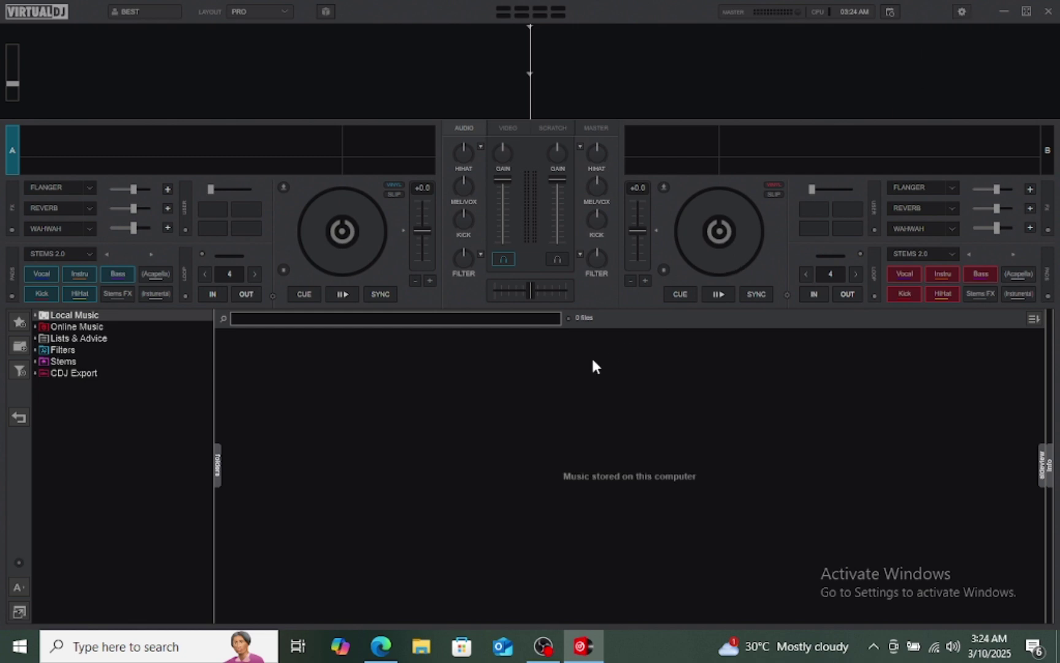
{"action": "left_click", "coordinate": [962, 11]}
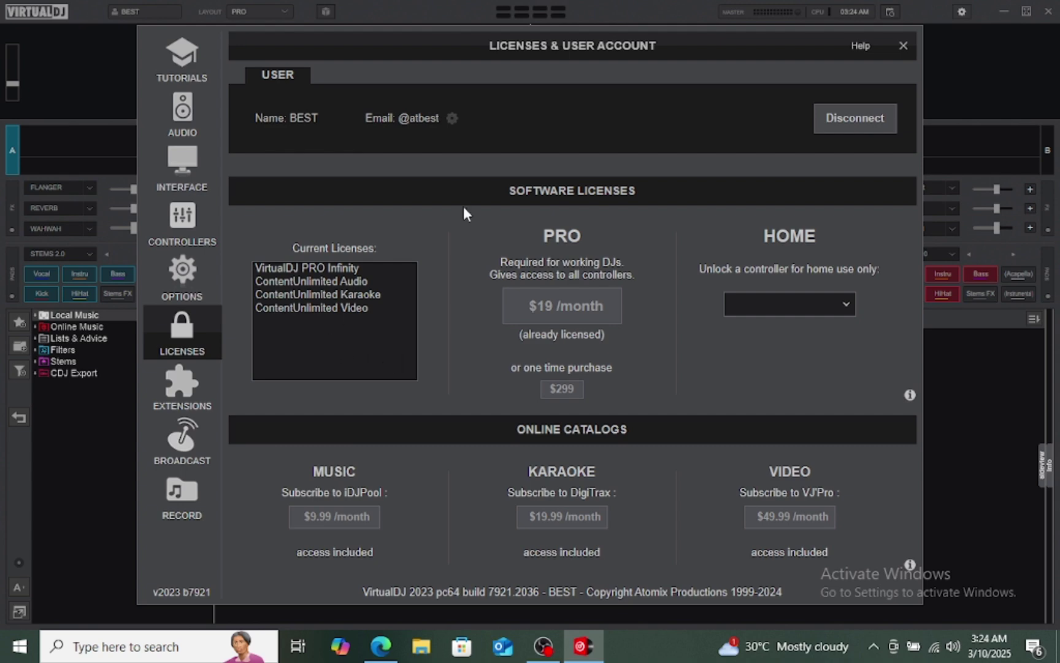
{"action": "left_click", "coordinate": [905, 49]}
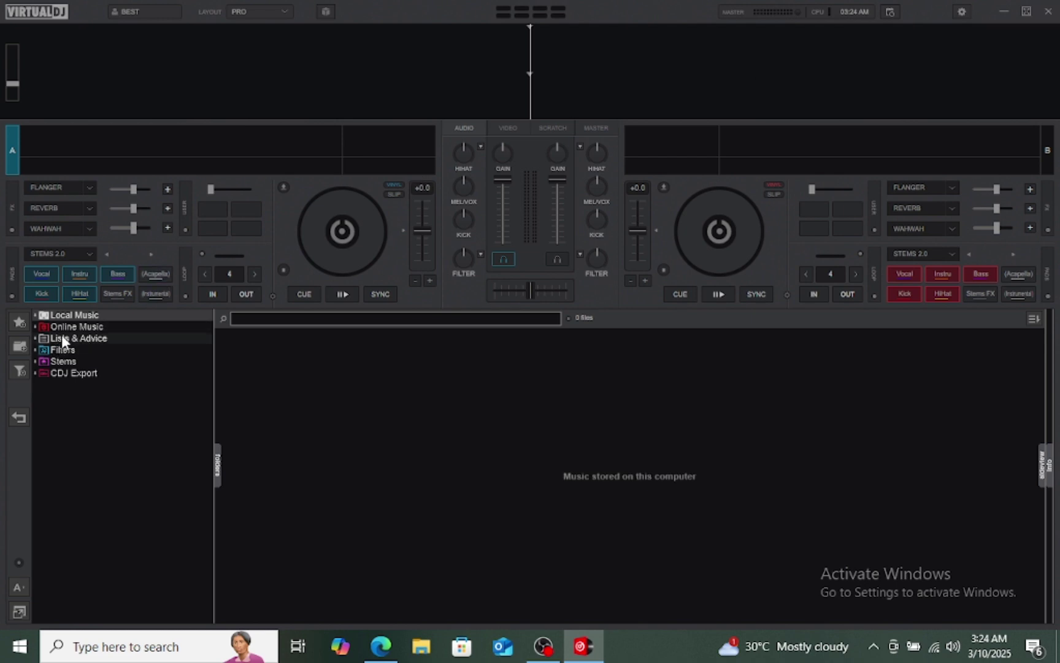
Exit VirtualDJ with its top-right close button
{"action": "left_click", "coordinate": [1049, 11]}
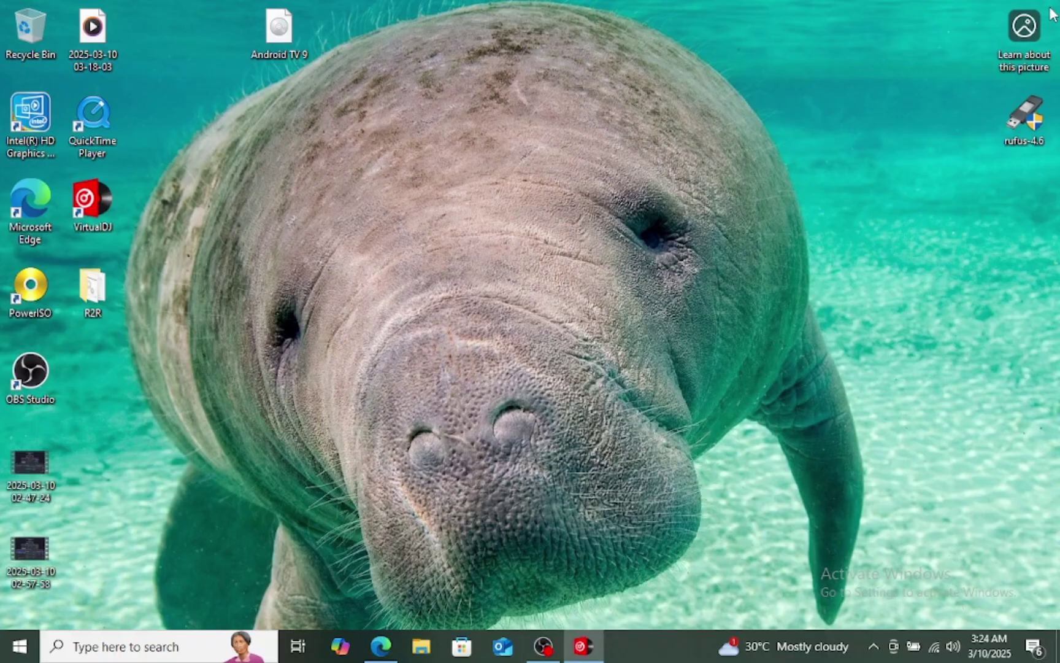